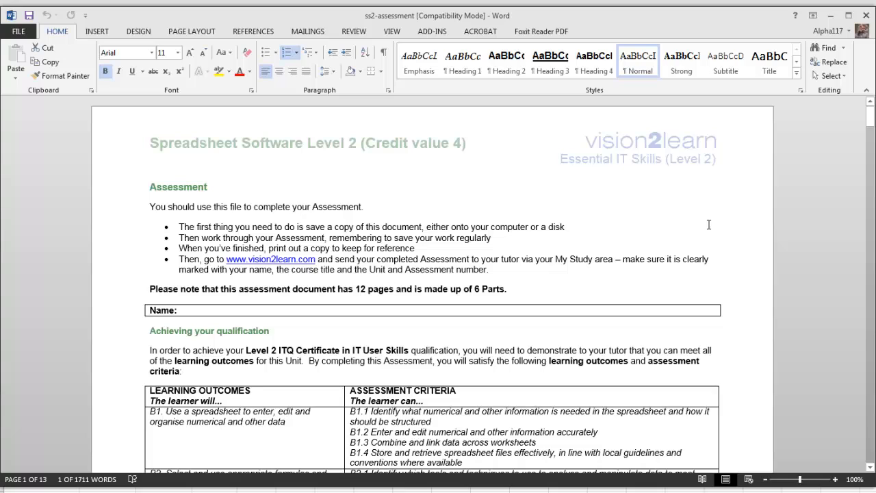
- Skim the assessment document from its introduction through the learning outcomes to the monthly sales tables and back to the beginning
{"action": "scroll", "coordinate": [708, 224], "scroll_direction": "down", "scroll_amount": 4}
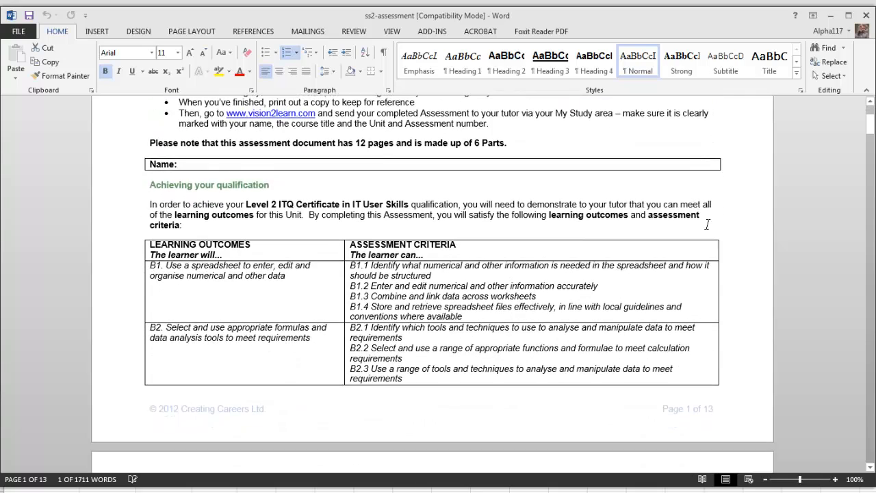
{"action": "scroll", "coordinate": [707, 225], "scroll_direction": "down", "scroll_amount": 4}
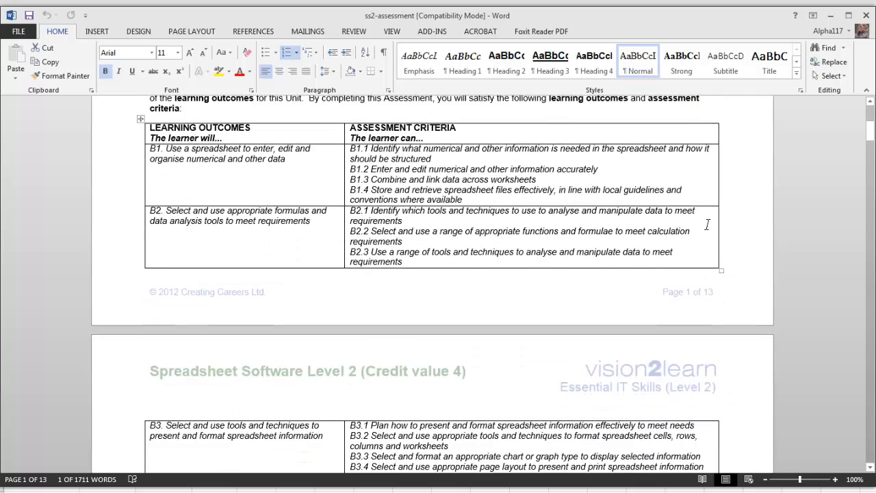
{"action": "scroll", "coordinate": [707, 225], "scroll_direction": "down", "scroll_amount": 5}
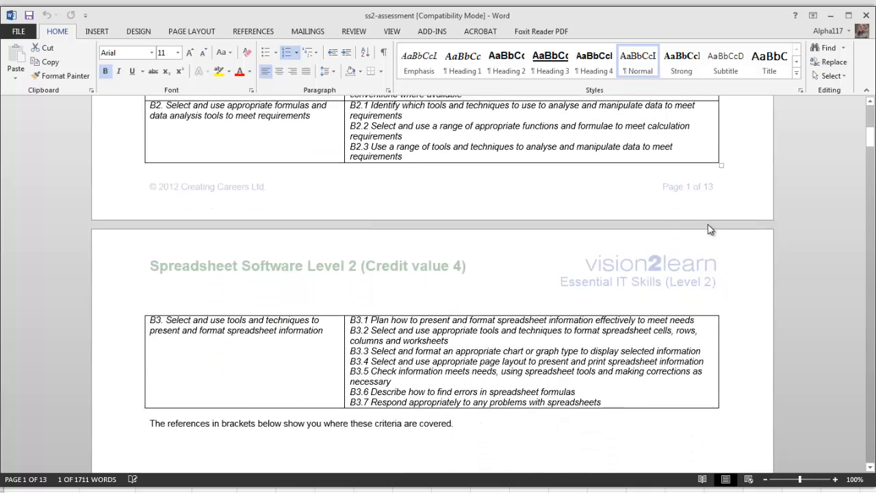
{"action": "scroll", "coordinate": [707, 224], "scroll_direction": "down", "scroll_amount": 4}
{"action": "scroll", "coordinate": [707, 224], "scroll_direction": "down", "scroll_amount": 17}
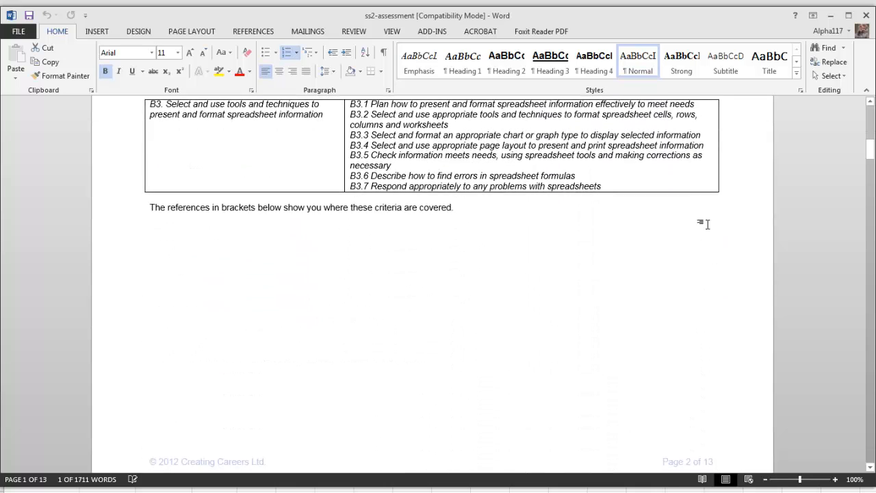
{"action": "scroll", "coordinate": [707, 225], "scroll_direction": "down", "scroll_amount": 20}
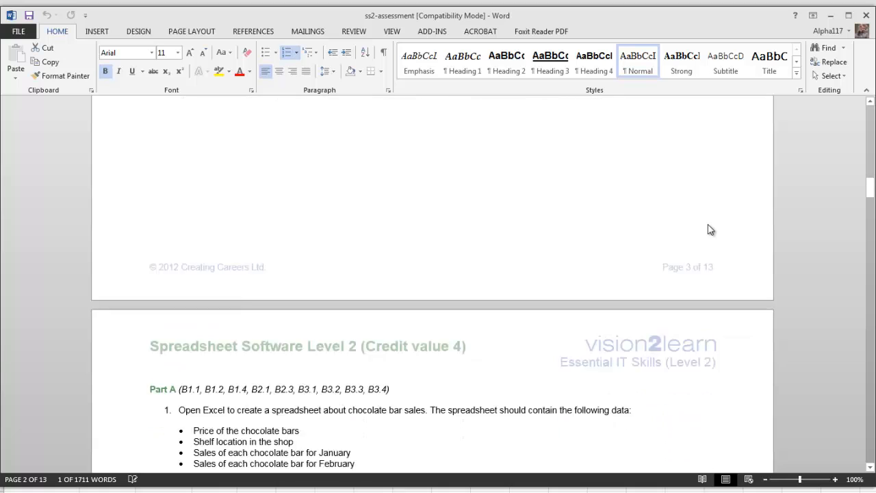
{"action": "scroll", "coordinate": [708, 225], "scroll_direction": "down", "scroll_amount": 5}
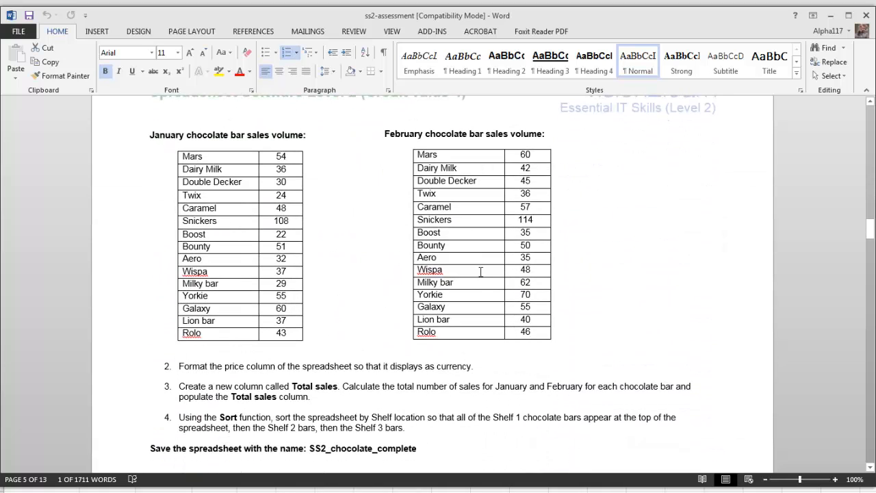
{"action": "left_click_drag", "start_coordinate": [869, 234], "coordinate": [868, 113]}
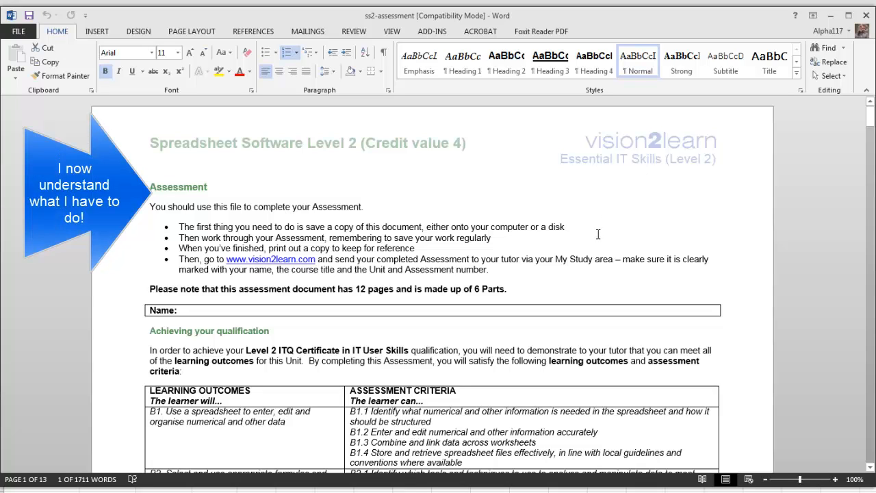
- Examine the assessment scenario and Part A, including the chocolate bar prices, shelf locations and January and February sales volumes
{"action": "scroll", "coordinate": [597, 234], "scroll_direction": "down", "scroll_amount": 15}
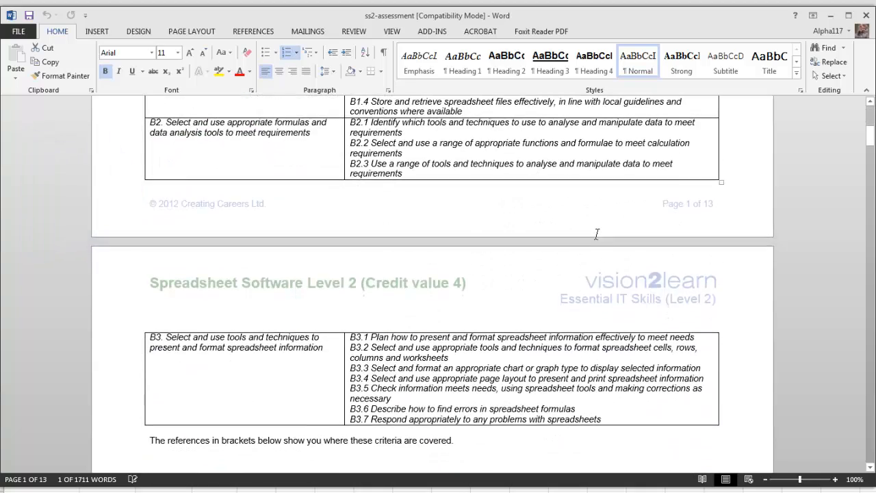
{"action": "scroll", "coordinate": [597, 234], "scroll_direction": "down", "scroll_amount": 10}
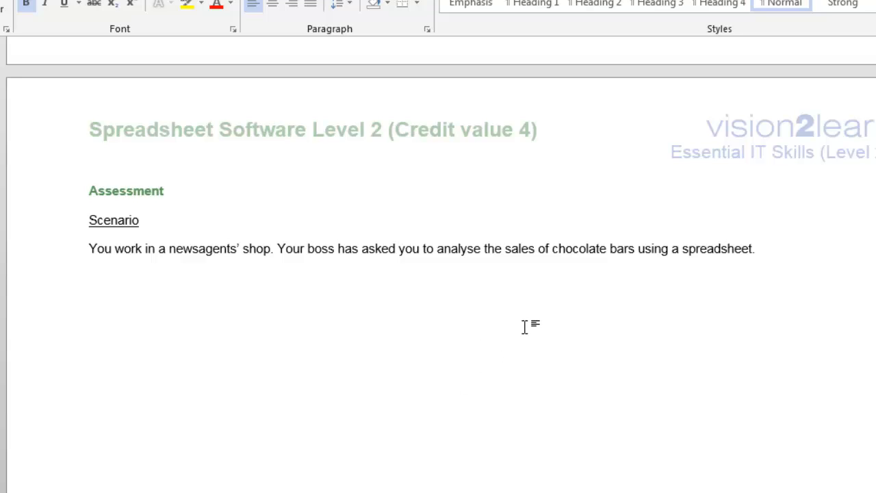
{"action": "scroll", "coordinate": [525, 326], "scroll_direction": "down", "scroll_amount": 15}
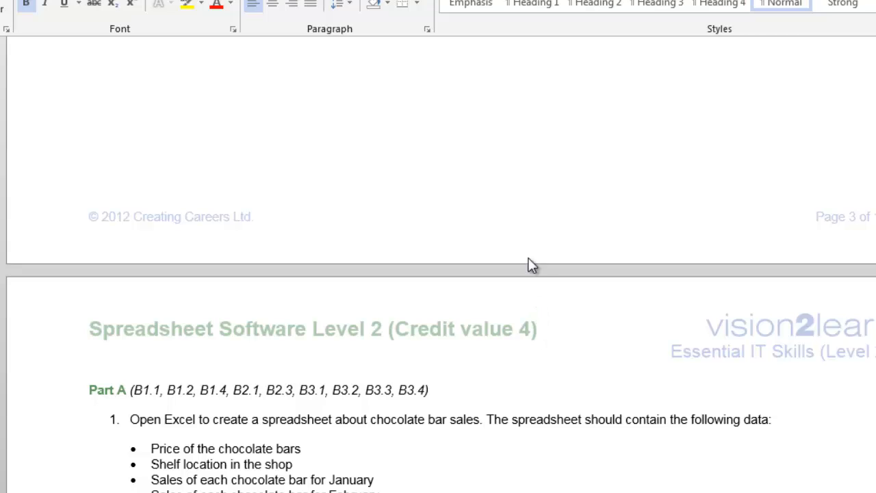
{"action": "scroll", "coordinate": [530, 240], "scroll_direction": "down", "scroll_amount": 4}
{"action": "scroll", "coordinate": [532, 240], "scroll_direction": "down", "scroll_amount": 3}
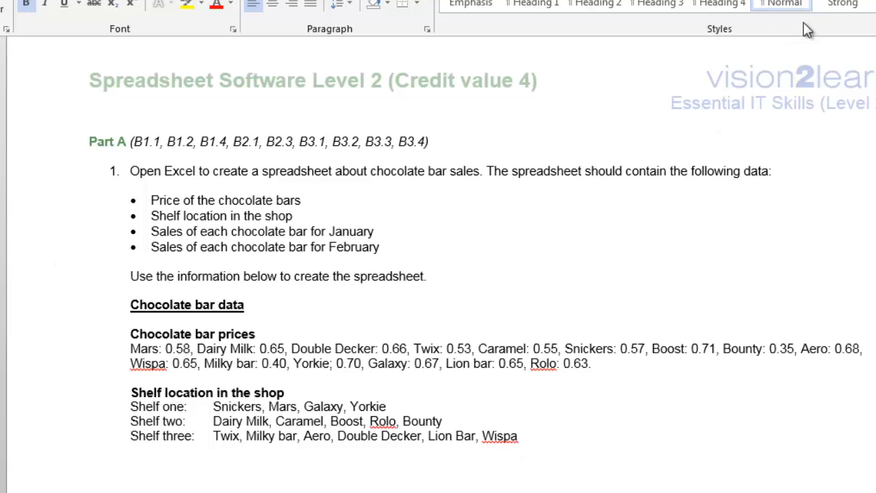
{"action": "scroll", "coordinate": [823, 257], "scroll_direction": "down", "scroll_amount": 10}
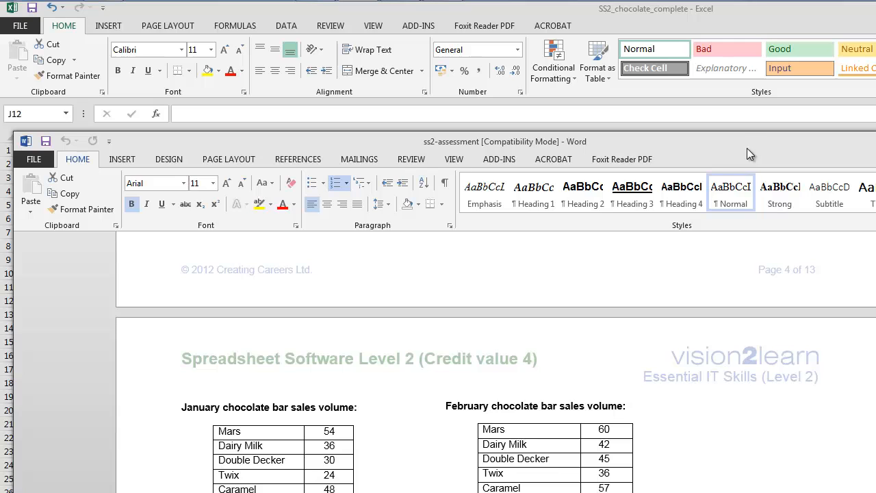
- Switch to the SS2_chocolate_complete workbook in Excel and reveal the hidden January sales and February sales columns
{"action": "left_click_drag", "start_coordinate": [747, 148], "coordinate": [1, 274]}
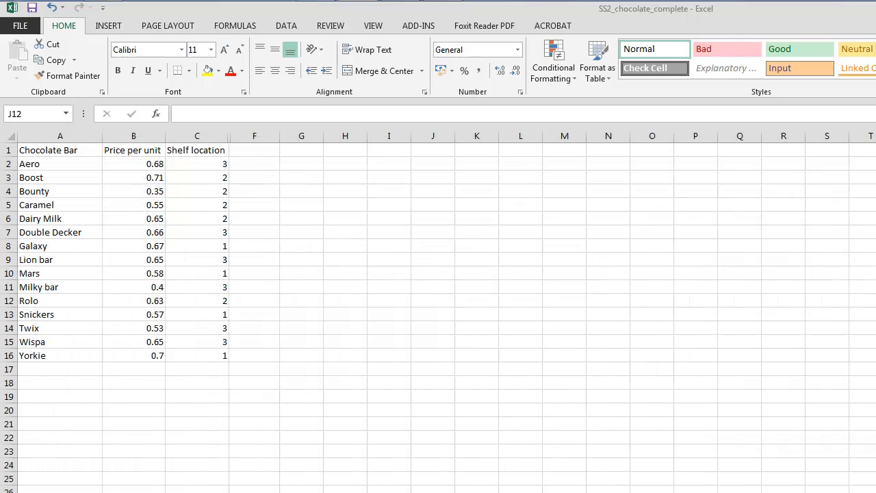
{"action": "left_click", "coordinate": [371, 252]}
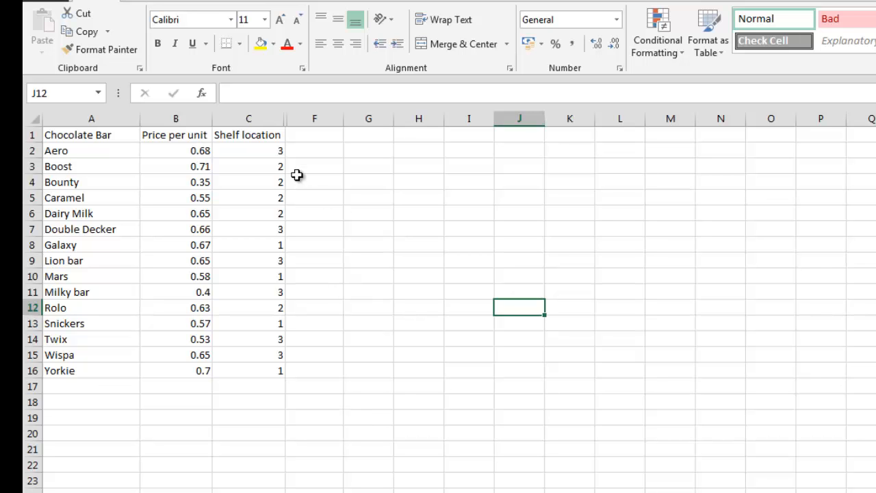
{"action": "double_click", "coordinate": [287, 119]}
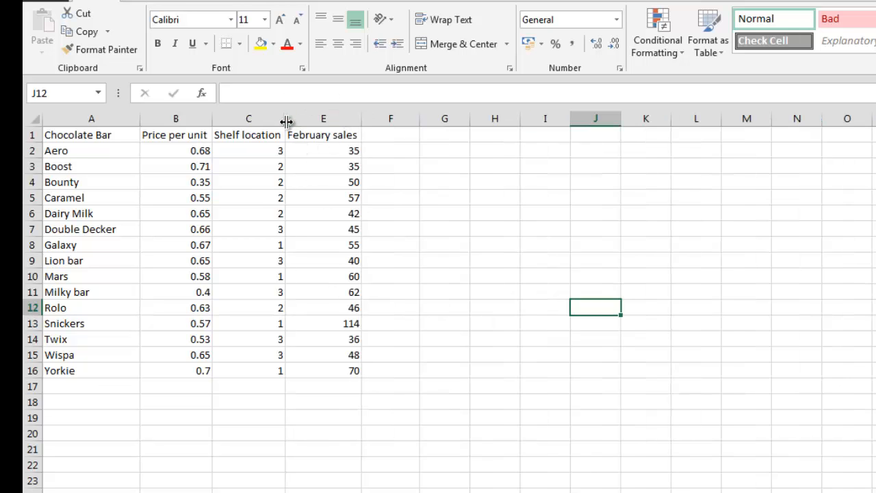
{"action": "double_click", "coordinate": [287, 120]}
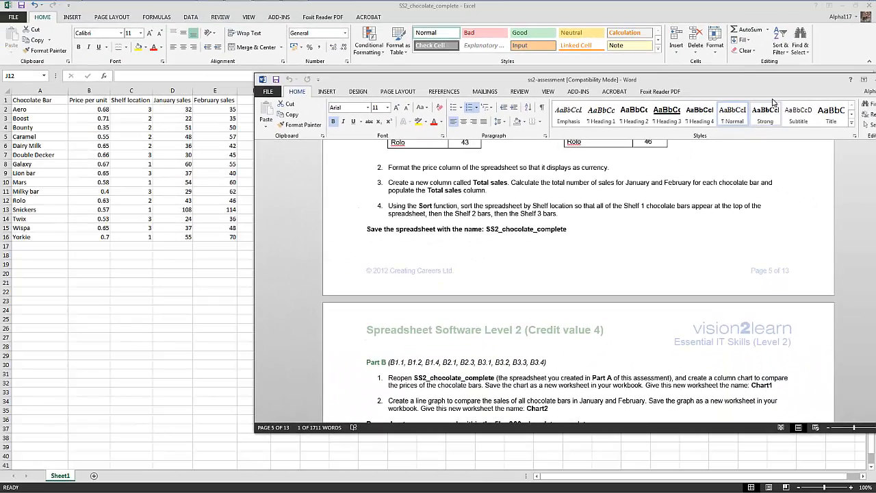
- Sort the whole chocolate bar table, treating row 1 as headers, by Shelf location values from smallest to largest
{"action": "key", "text": "super+Down"}
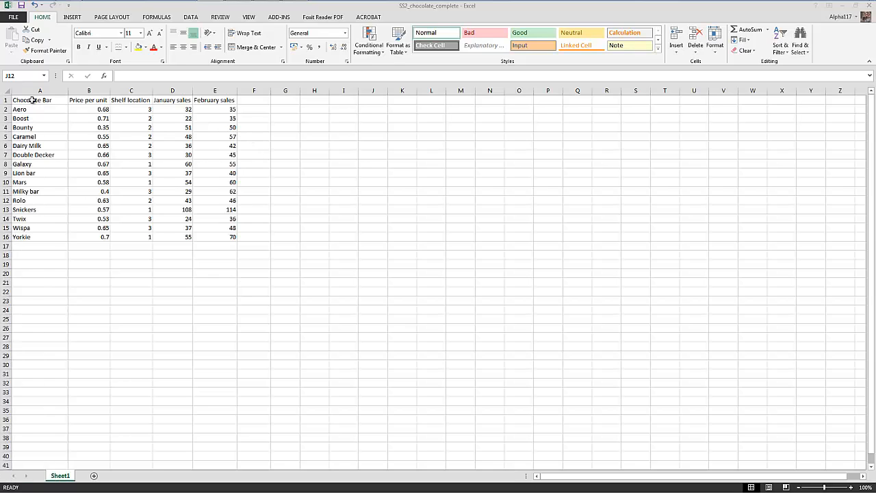
{"action": "left_click_drag", "start_coordinate": [34, 103], "coordinate": [219, 238]}
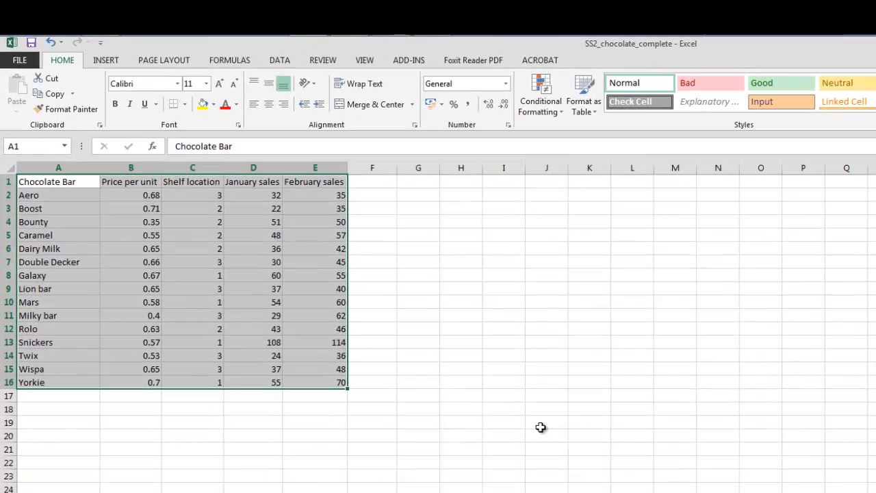
{"action": "left_click", "coordinate": [279, 61]}
{"action": "left_click", "coordinate": [318, 99]}
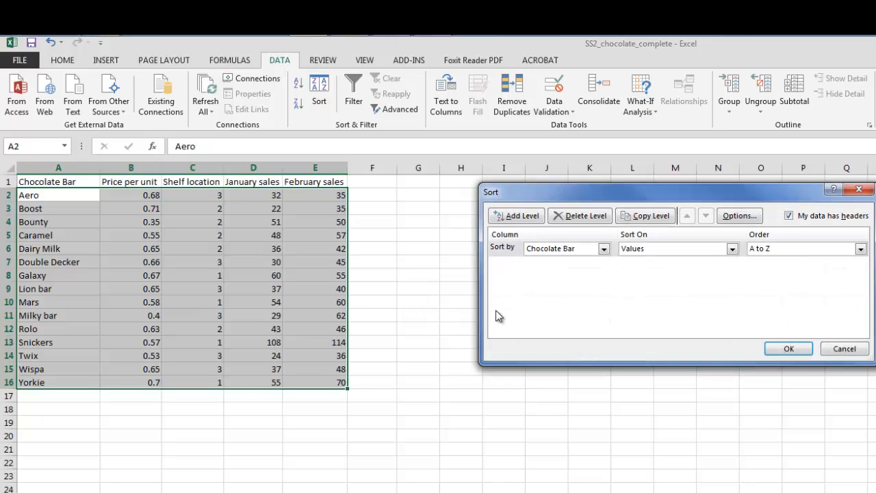
{"action": "left_click", "coordinate": [604, 250]}
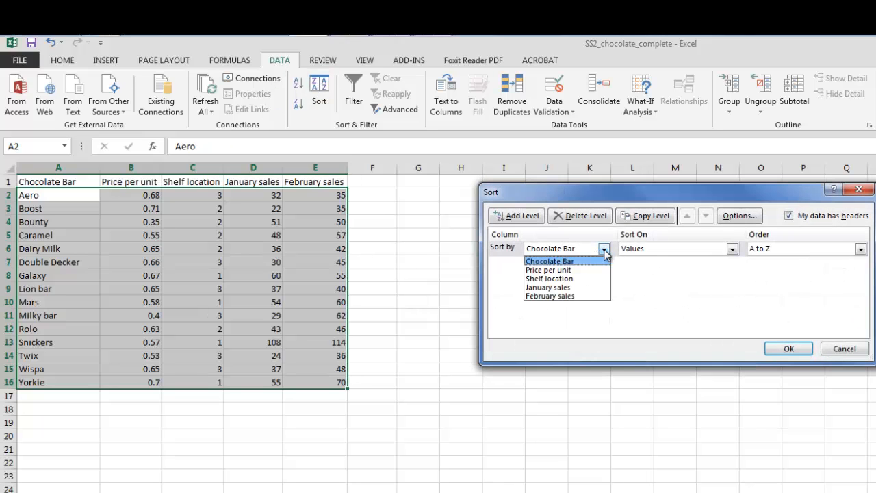
{"action": "left_click", "coordinate": [552, 278]}
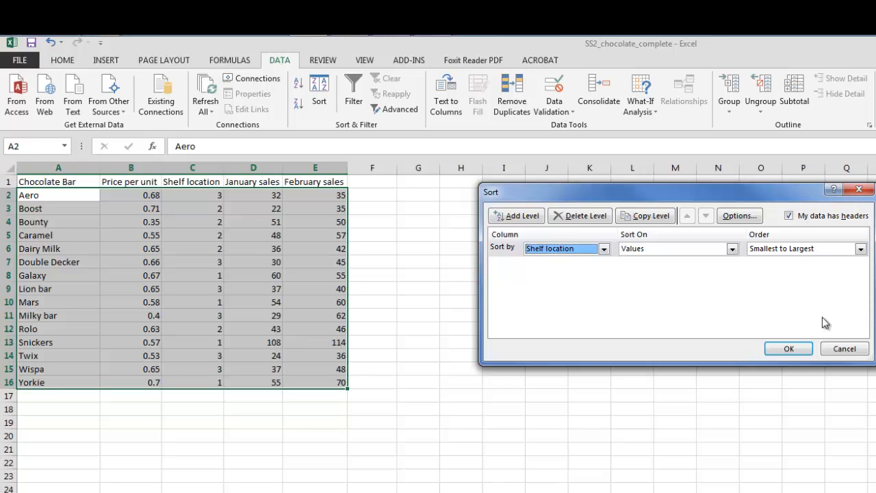
{"action": "left_click", "coordinate": [790, 349]}
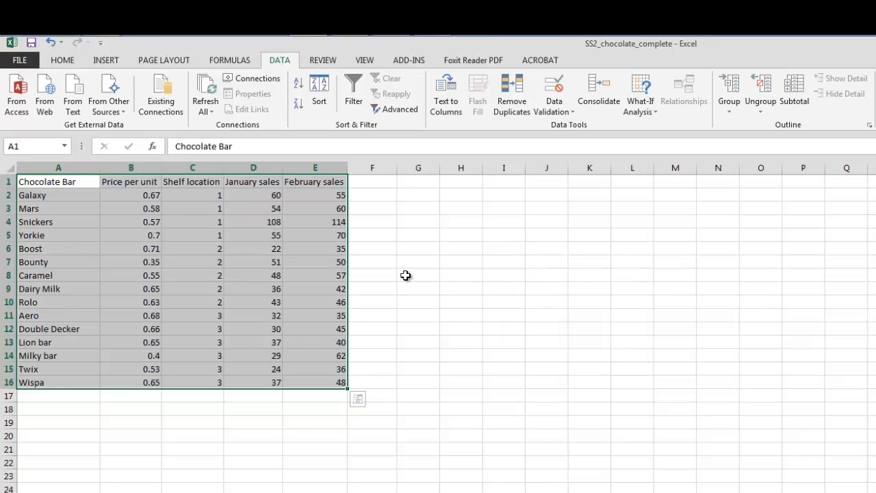
{"action": "left_click", "coordinate": [390, 275]}
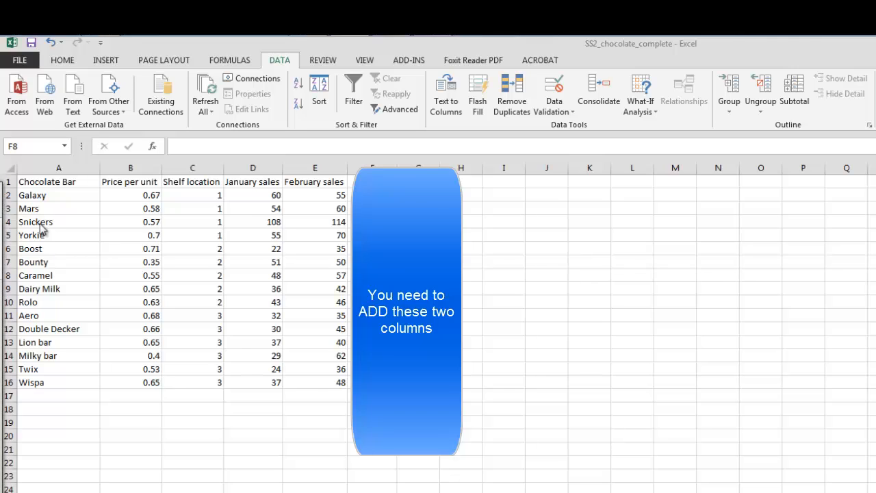
{"action": "left_click", "coordinate": [218, 384]}
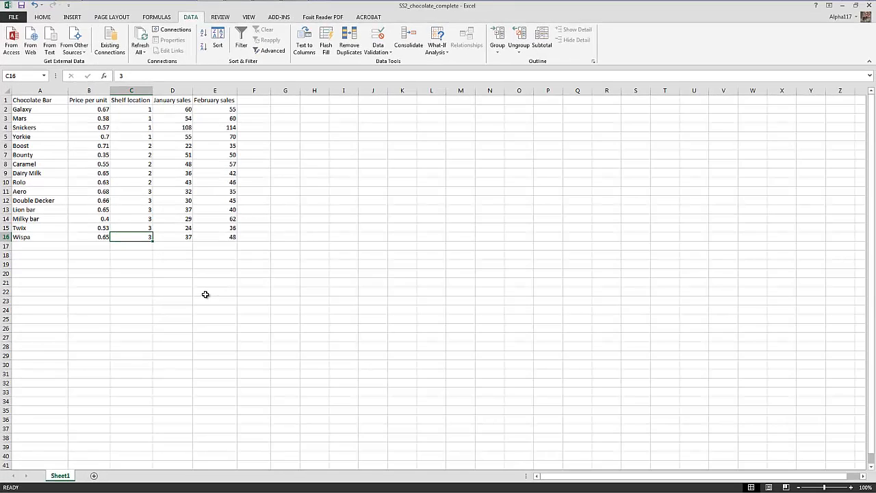
- Create a default column chart on its own sheet from the full chocolate bar table, A1:E16
{"action": "left_click", "coordinate": [26, 101]}
{"action": "left_click_drag", "start_coordinate": [26, 101], "coordinate": [219, 239]}
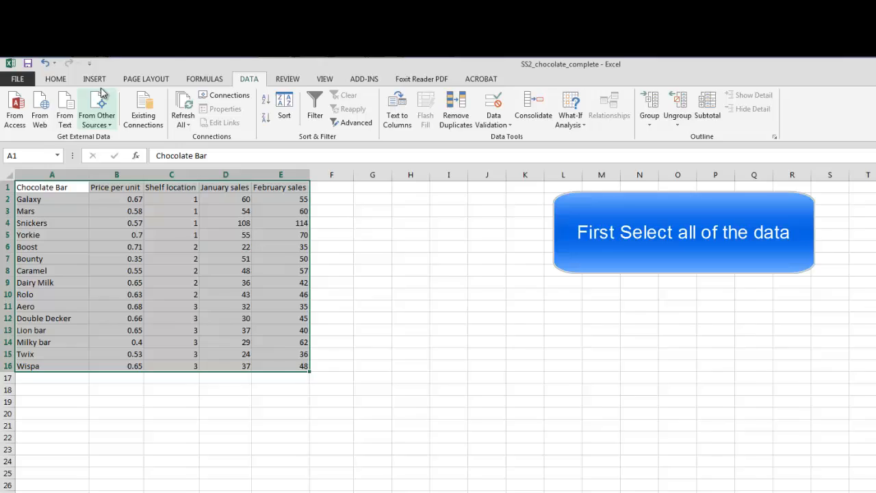
{"action": "left_click", "coordinate": [72, 16]}
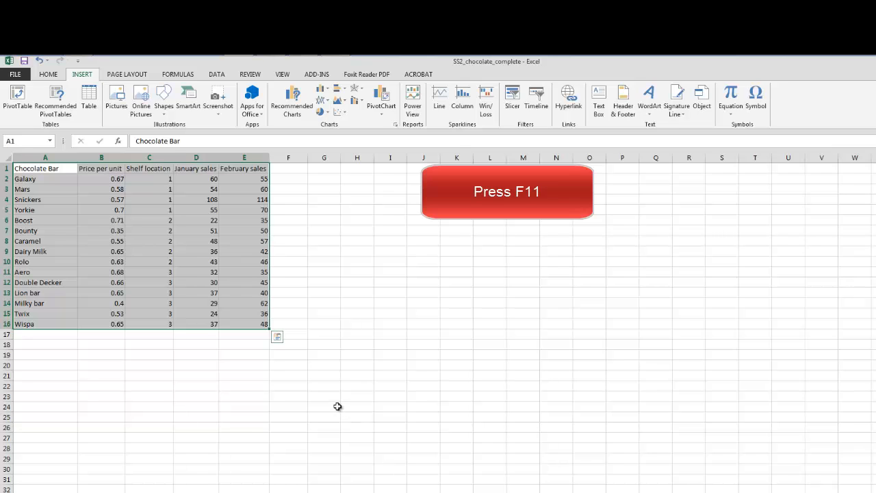
{"action": "key", "text": "F11"}
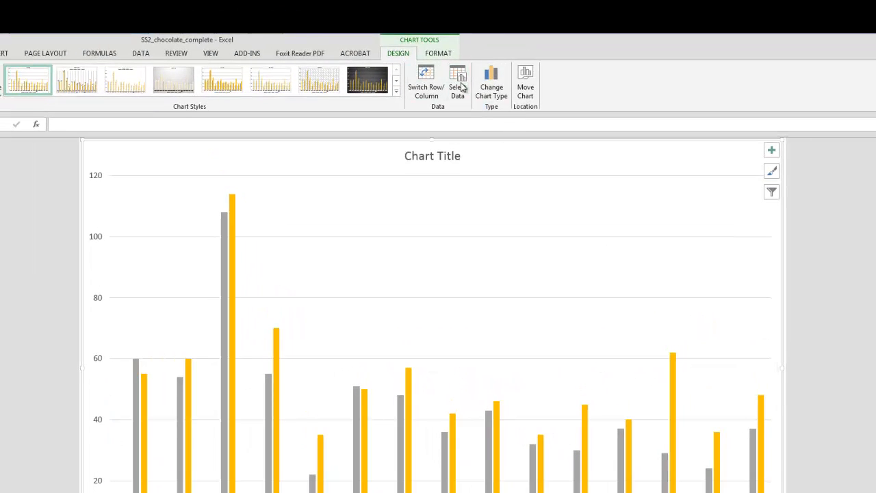
- Exclude the Price per unit and Shelf location series from the chart's data source, keeping only January sales and February sales
{"action": "left_click", "coordinate": [461, 85]}
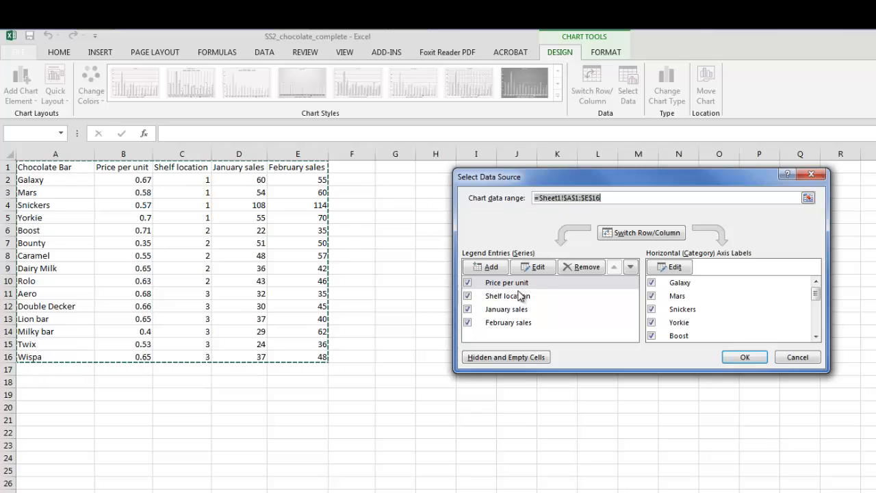
{"action": "left_click", "coordinate": [468, 282]}
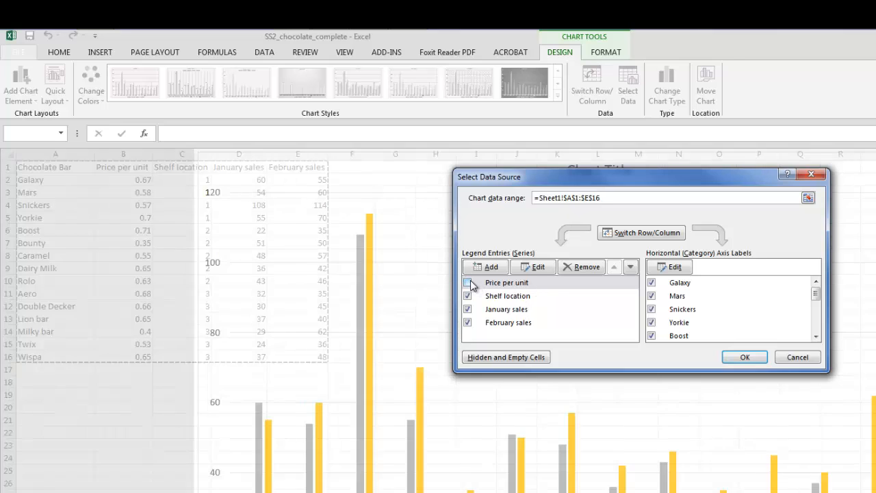
{"action": "left_click", "coordinate": [468, 296]}
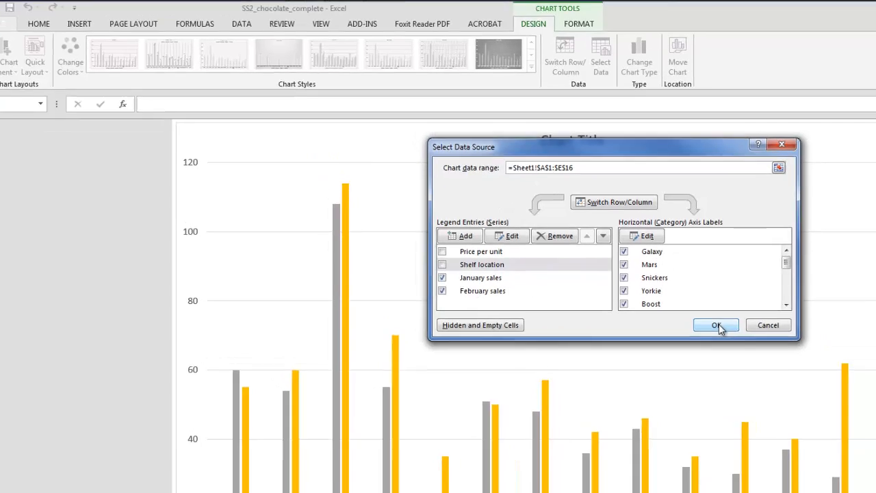
{"action": "left_click", "coordinate": [745, 357]}
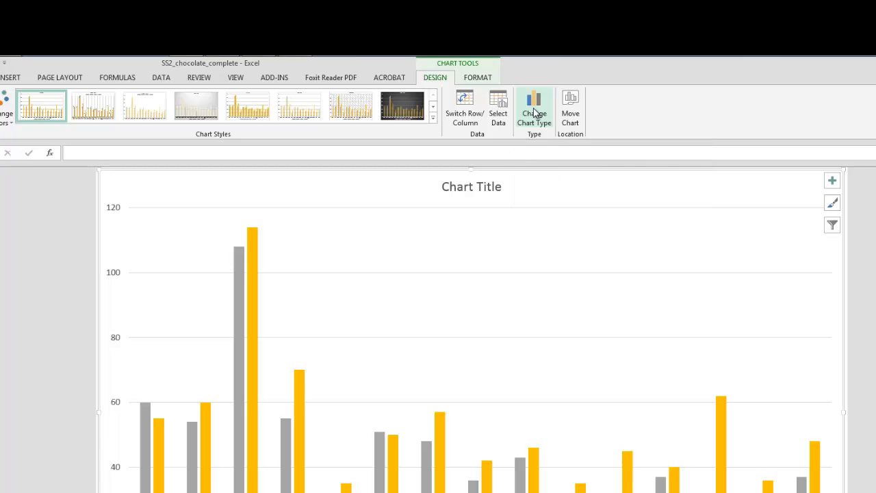
- Change the chart to a plain Line chart, plotting January sales and February sales as two lines across the chocolate bars
{"action": "left_click", "coordinate": [535, 114]}
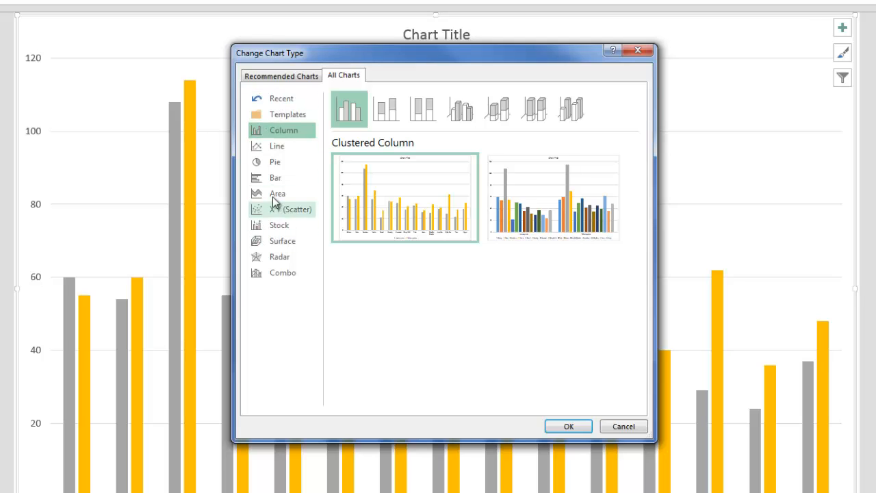
{"action": "left_click", "coordinate": [280, 151]}
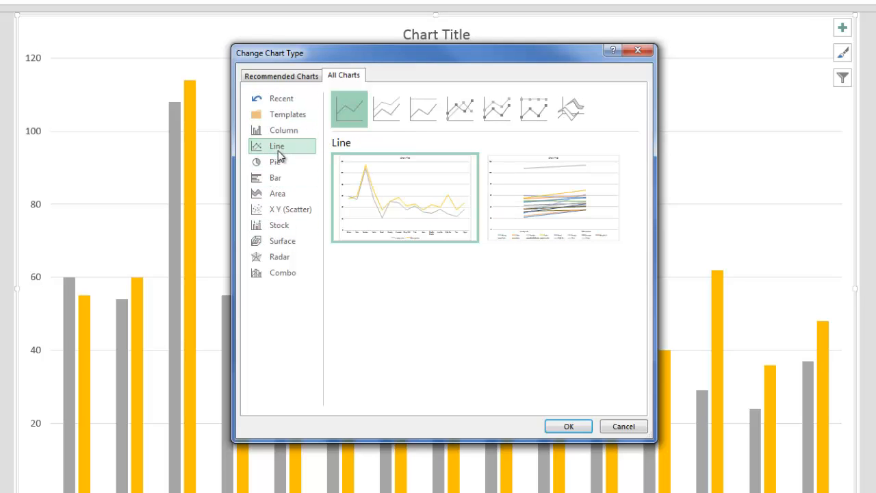
{"action": "left_click", "coordinate": [387, 117]}
{"action": "left_click", "coordinate": [423, 113]}
{"action": "left_click", "coordinate": [451, 115]}
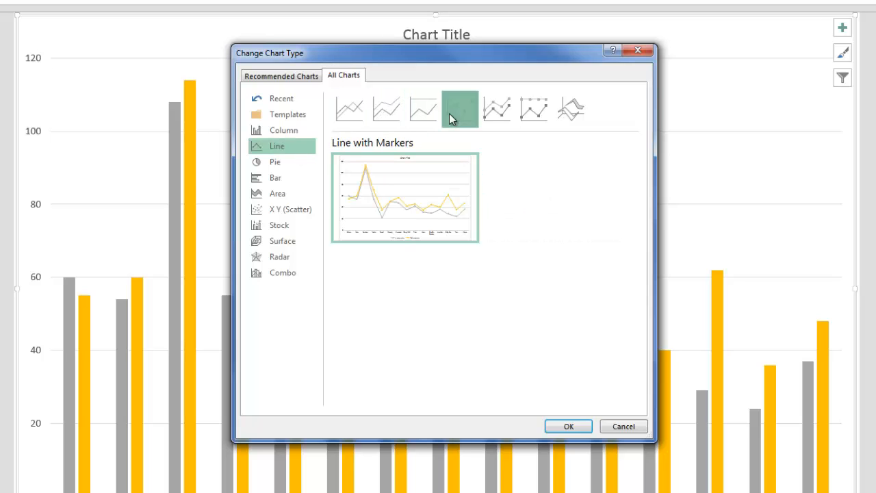
{"action": "left_click", "coordinate": [494, 117]}
{"action": "left_click", "coordinate": [351, 111]}
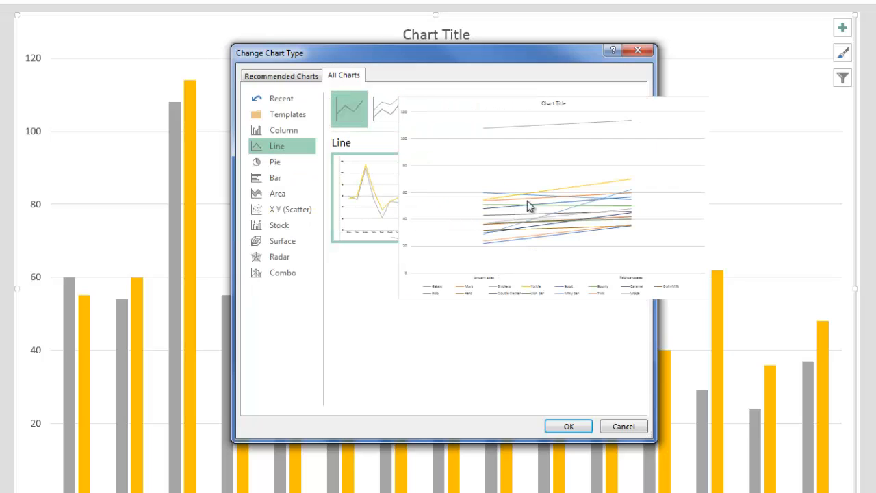
{"action": "left_click", "coordinate": [543, 209]}
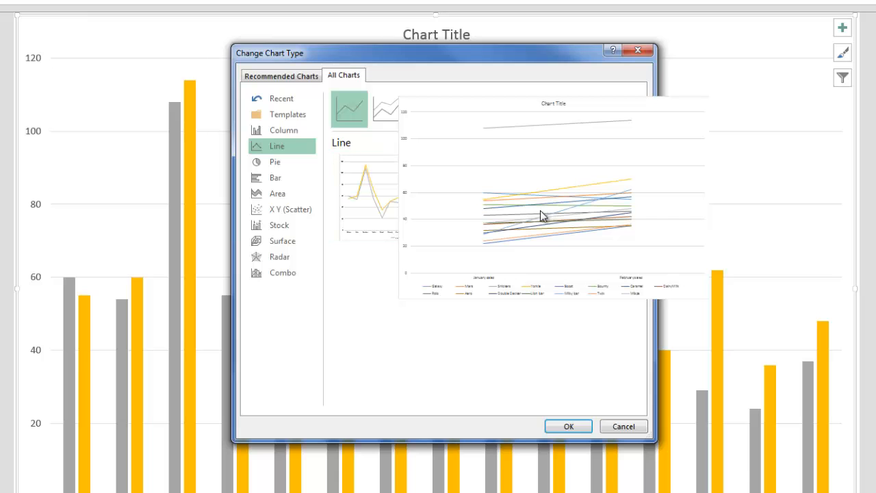
{"action": "left_click", "coordinate": [586, 427]}
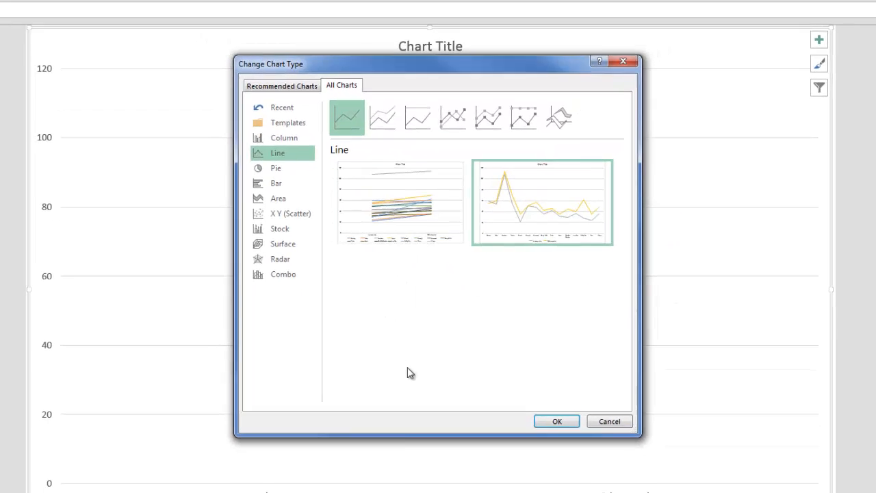
{"action": "left_click", "coordinate": [557, 421]}
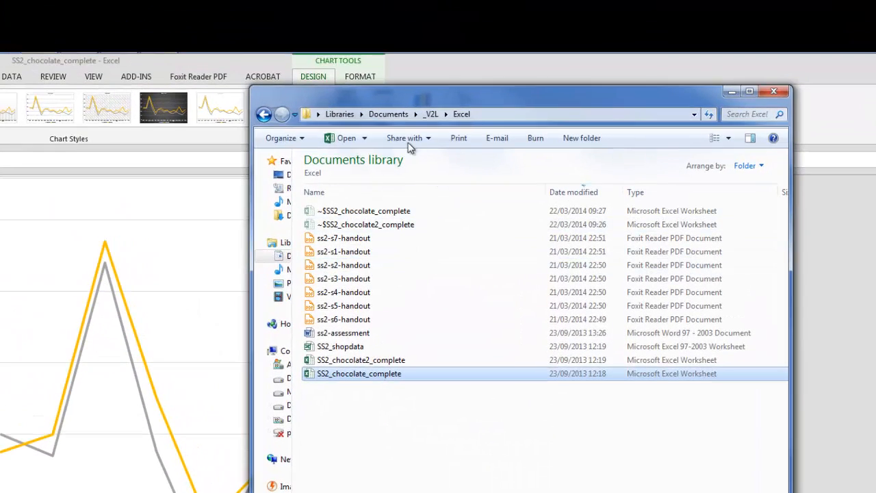
- View the _V2L folder in the file explorer, reopen its Excel subfolder and minimize the window
{"action": "left_click", "coordinate": [434, 113]}
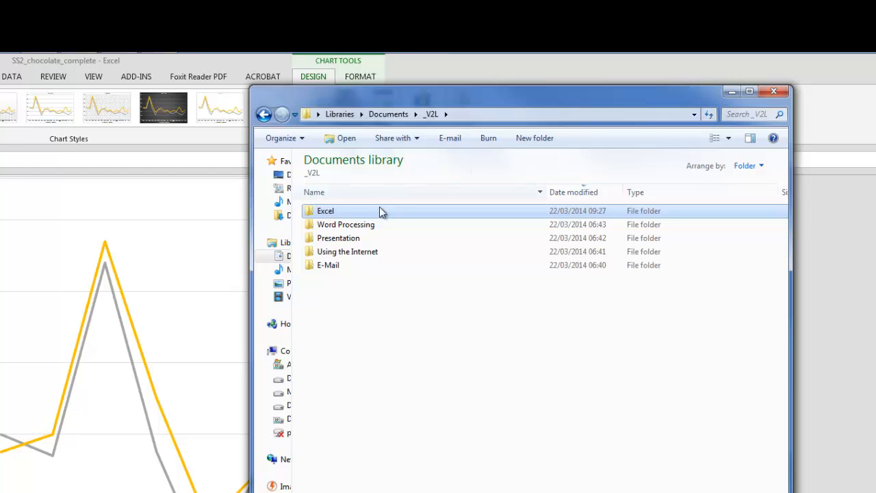
{"action": "double_click", "coordinate": [326, 215]}
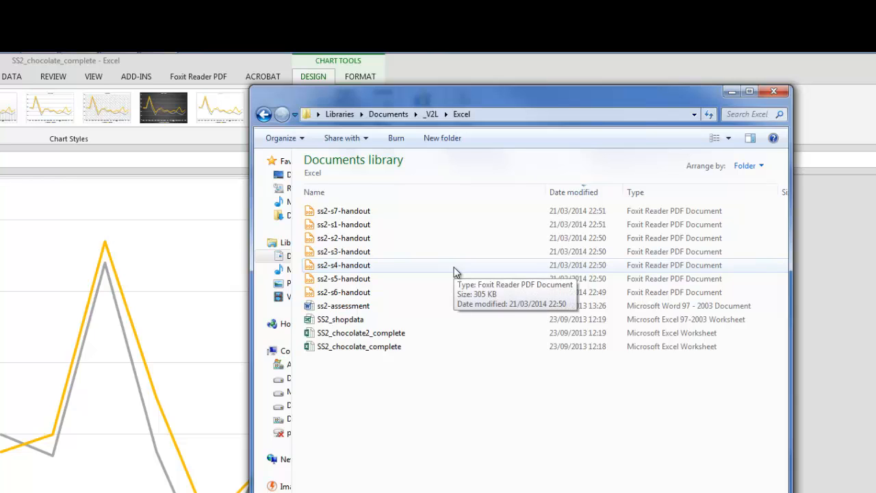
{"action": "left_click", "coordinate": [733, 92]}
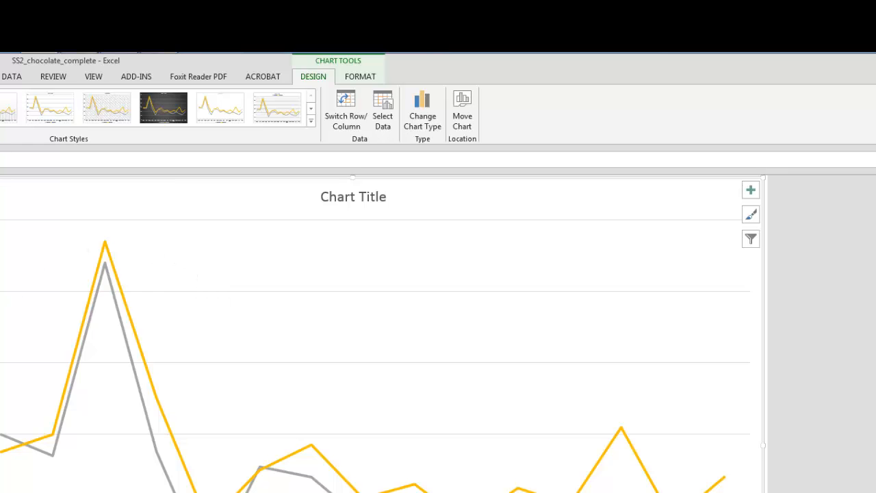
- Return to the chocolate bar data sheet and add the header "Total Sales" in cell F1
{"action": "key", "text": "ctrl+Page_Down"}
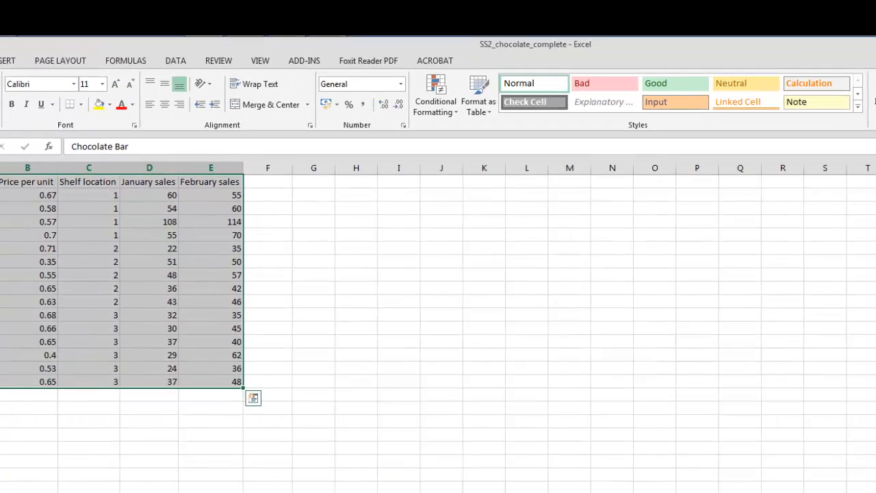
{"action": "left_click", "coordinate": [358, 459]}
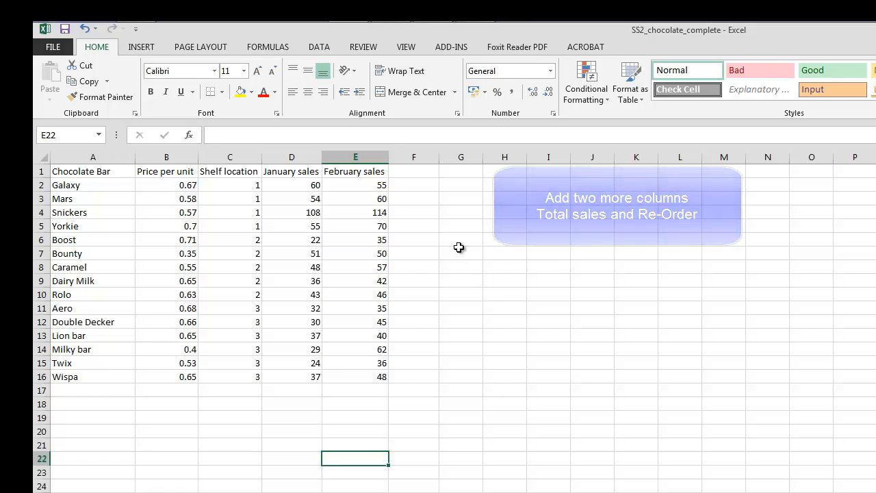
{"action": "left_click", "coordinate": [407, 172]}
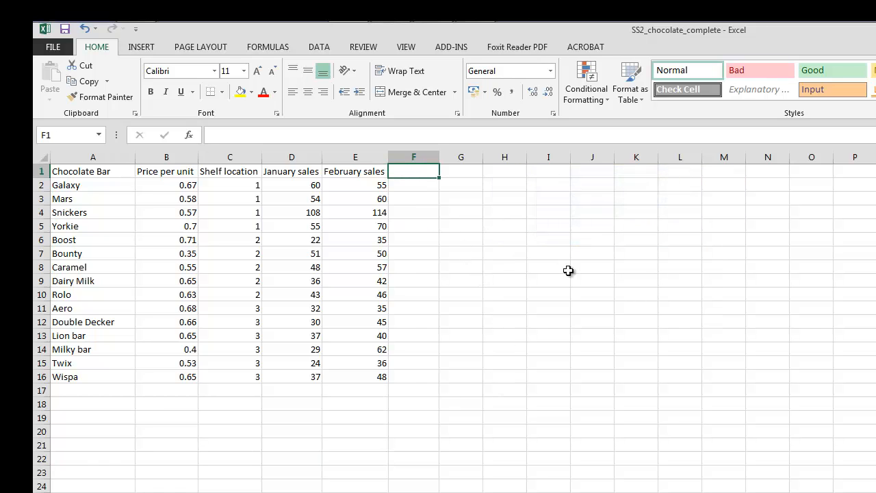
{"action": "type", "text": "Total S"}
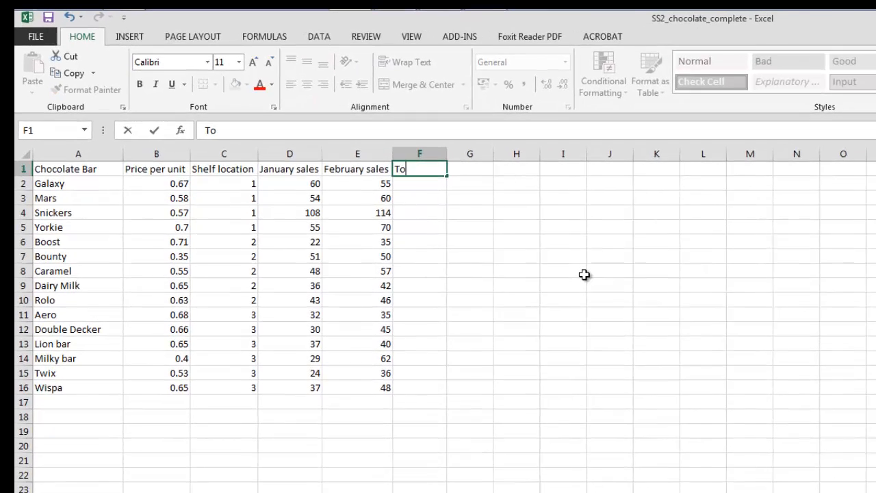
{"action": "type", "text": "ales"}
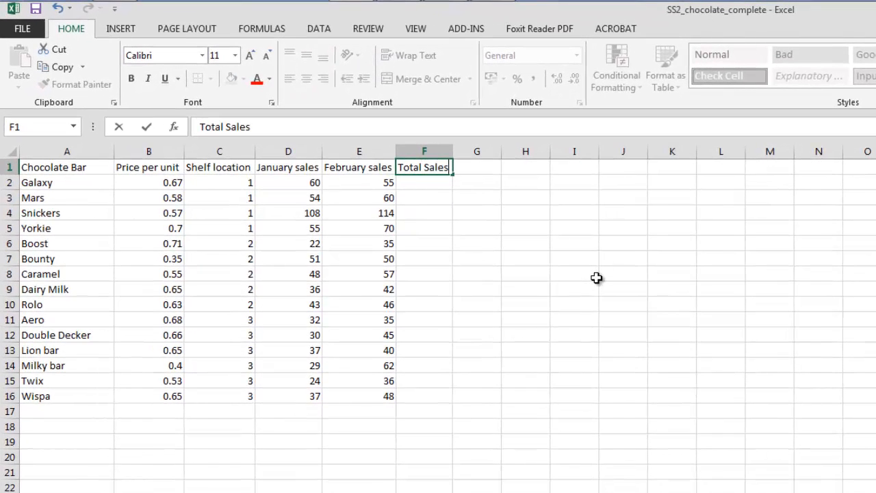
{"action": "key", "text": "Return"}
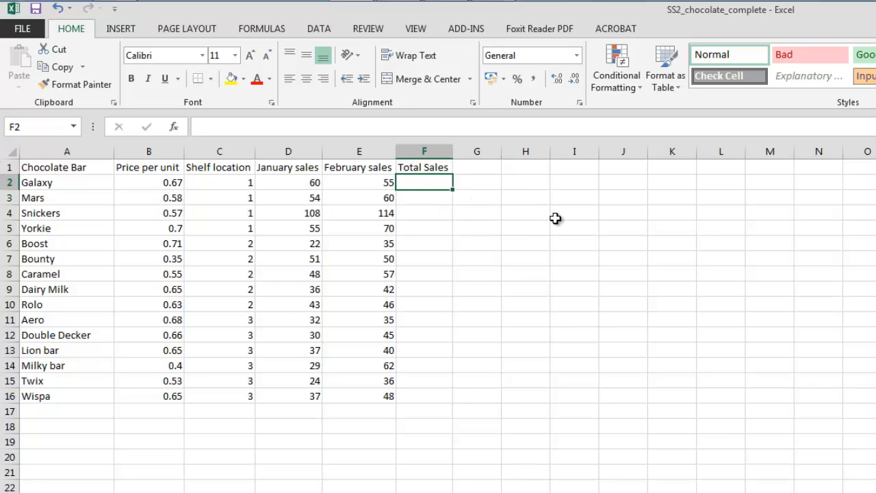
- Enter the formula =SUM(D2:E2) in F2 to total Galaxy's January and February sales
{"action": "type", "text": "="}
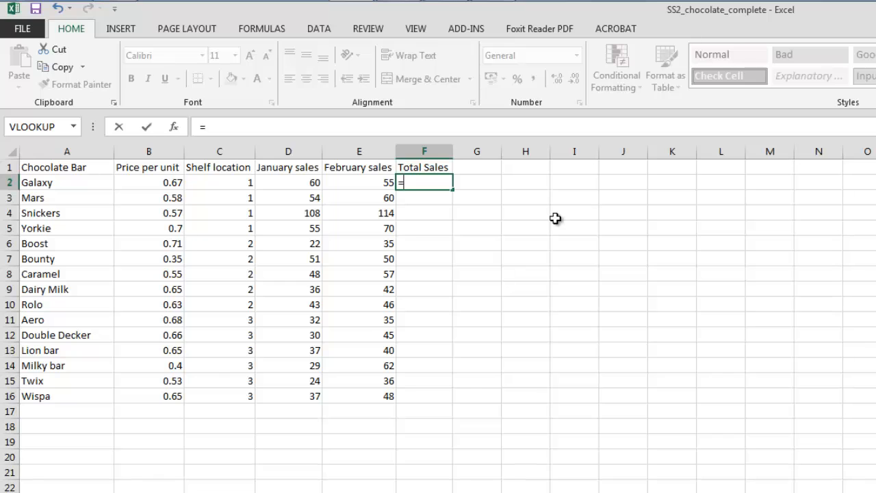
{"action": "type", "text": "sum"}
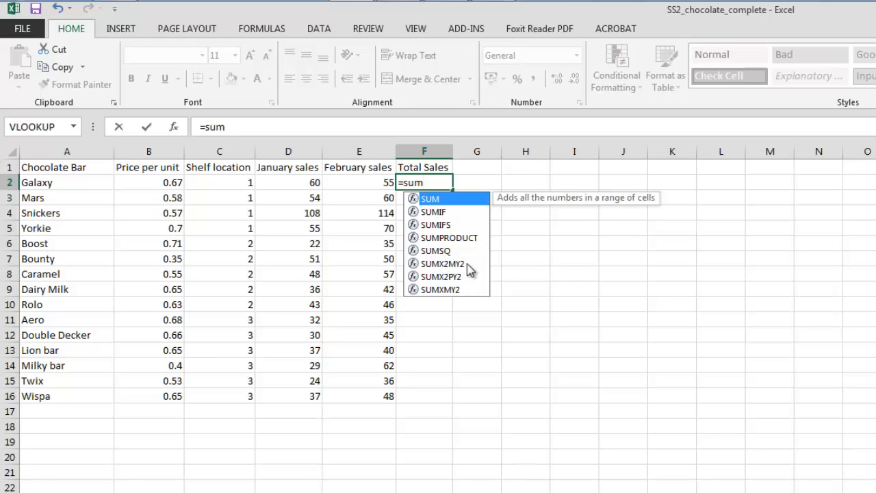
{"action": "double_click", "coordinate": [415, 199]}
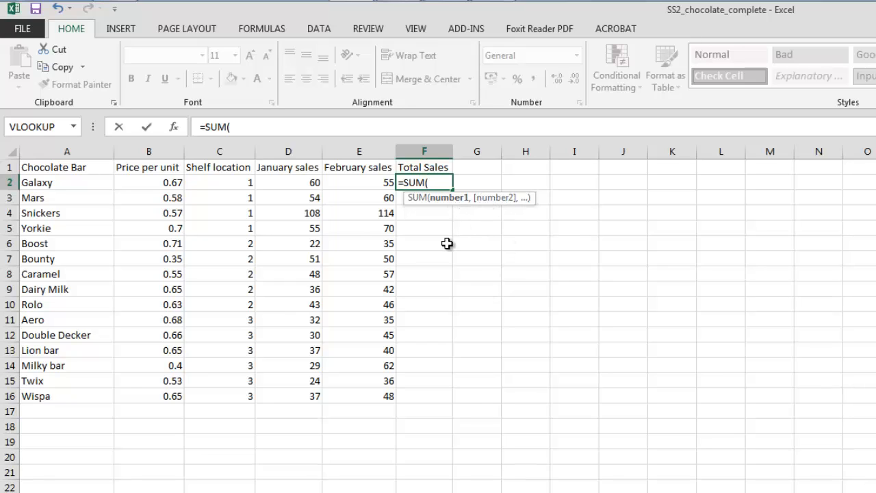
{"action": "left_click_drag", "start_coordinate": [288, 181], "coordinate": [342, 181]}
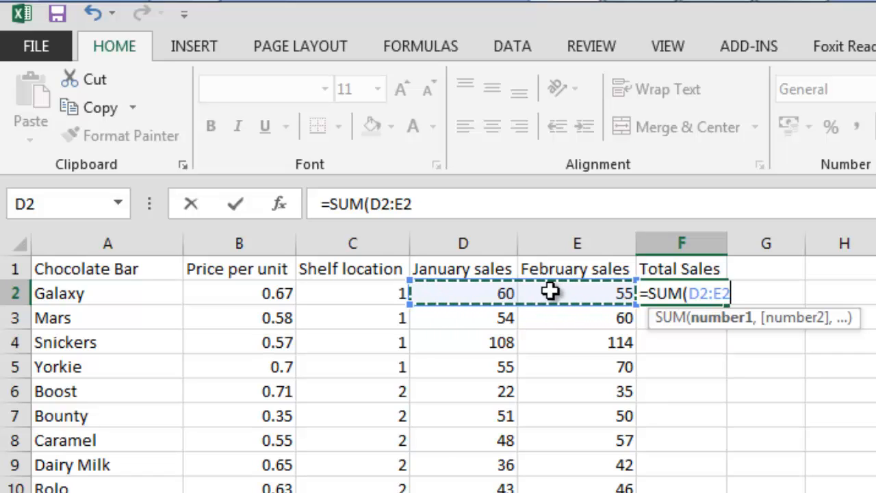
{"action": "type", "text": ")"}
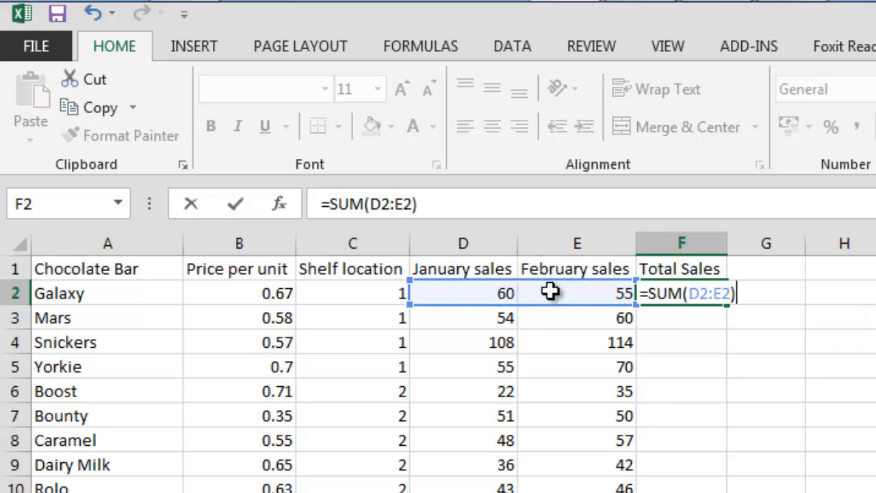
{"action": "key", "text": "Return"}
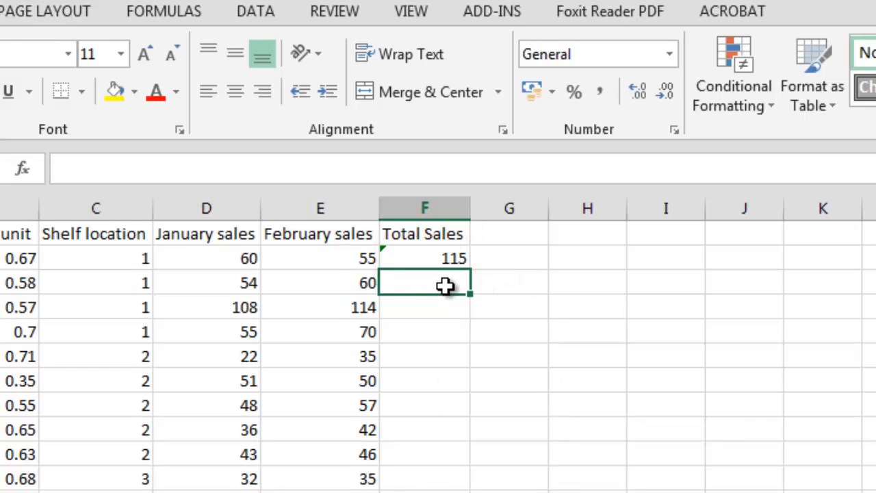
- Fill the Total Sales formula from F2 down through F16 for all the chocolate bars
{"action": "left_click", "coordinate": [429, 259]}
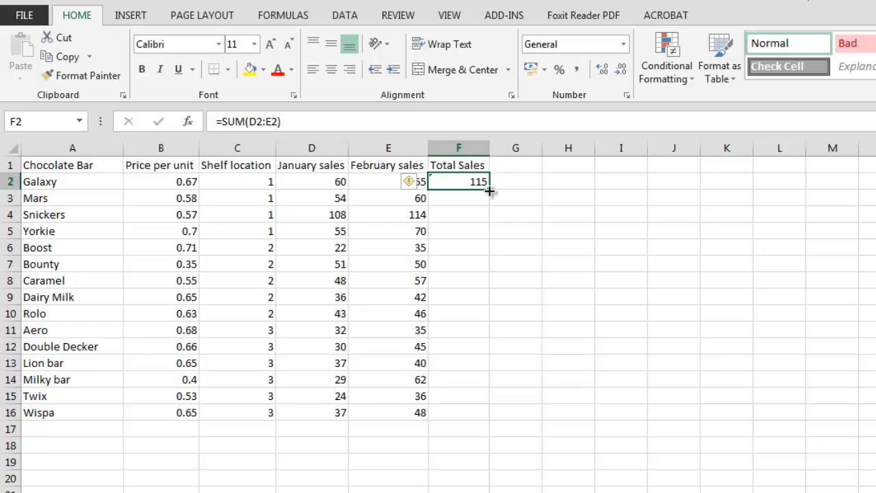
{"action": "left_click_drag", "start_coordinate": [490, 192], "coordinate": [500, 428]}
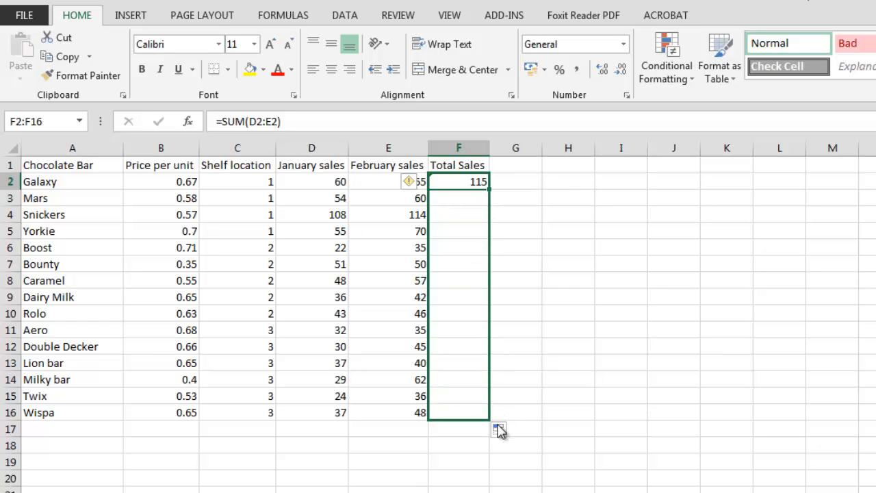
{"action": "left_click", "coordinate": [657, 427]}
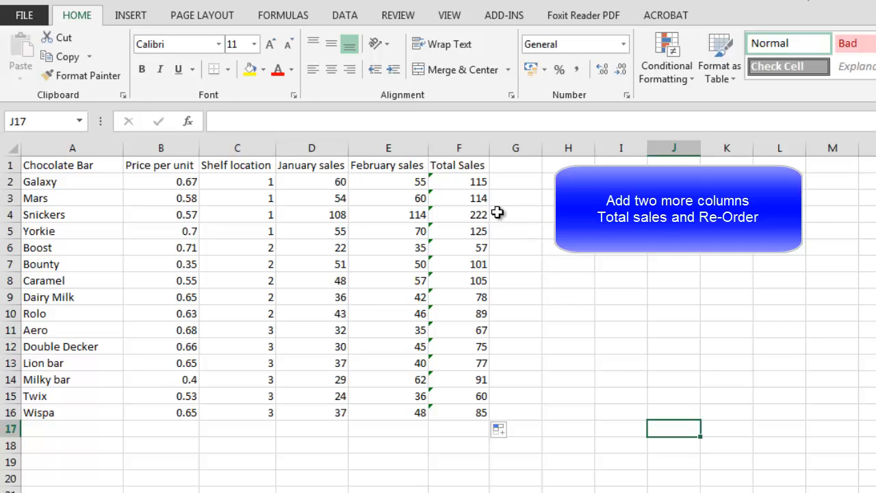
- Ignore the formula error flags on all the Total Sales cells, F2:F16
{"action": "left_click_drag", "start_coordinate": [475, 180], "coordinate": [481, 412]}
{"action": "left_click", "coordinate": [410, 185]}
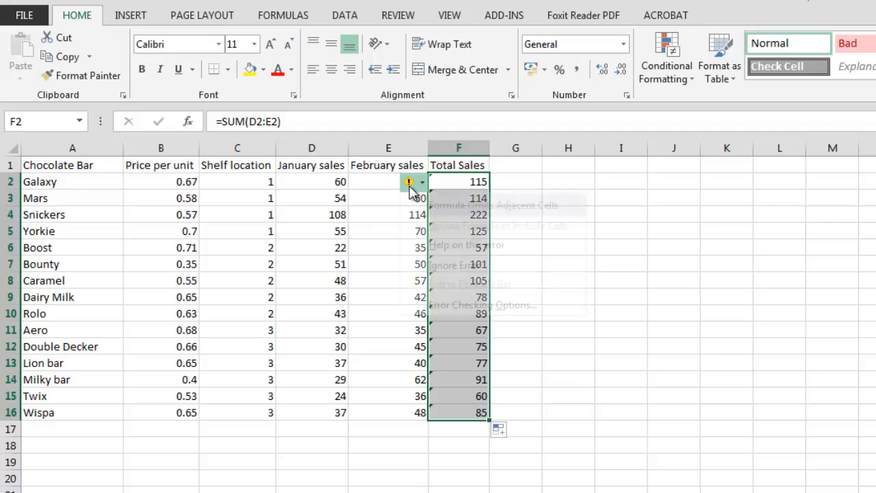
{"action": "left_click", "coordinate": [452, 266]}
{"action": "left_click", "coordinate": [578, 315]}
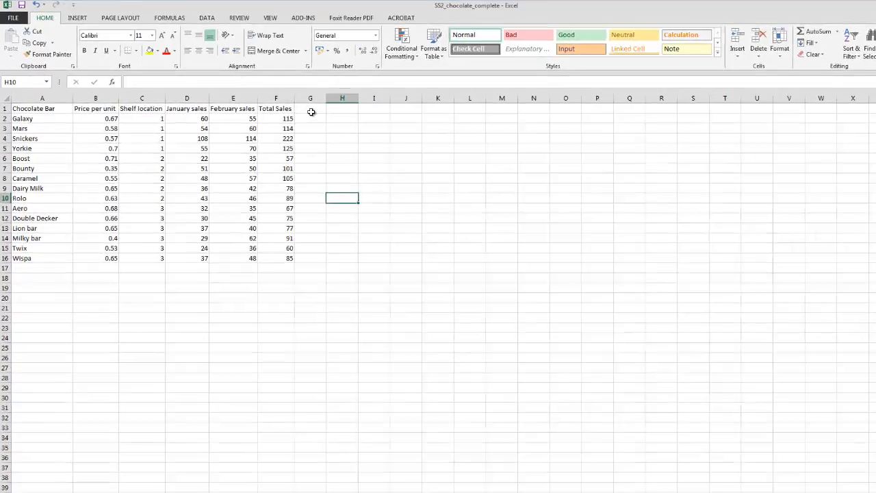
- Add the header "Re-Order" in cell G1, beside Total Sales
{"action": "left_click", "coordinate": [284, 101]}
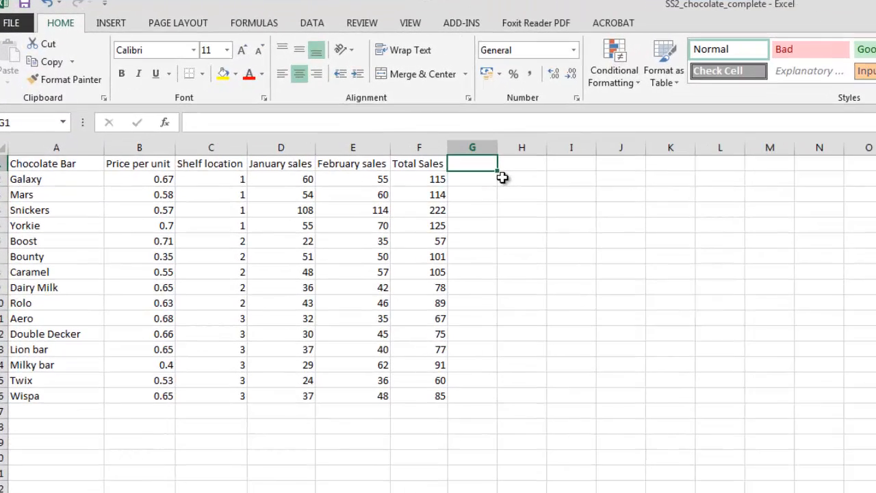
{"action": "type", "text": "R"}
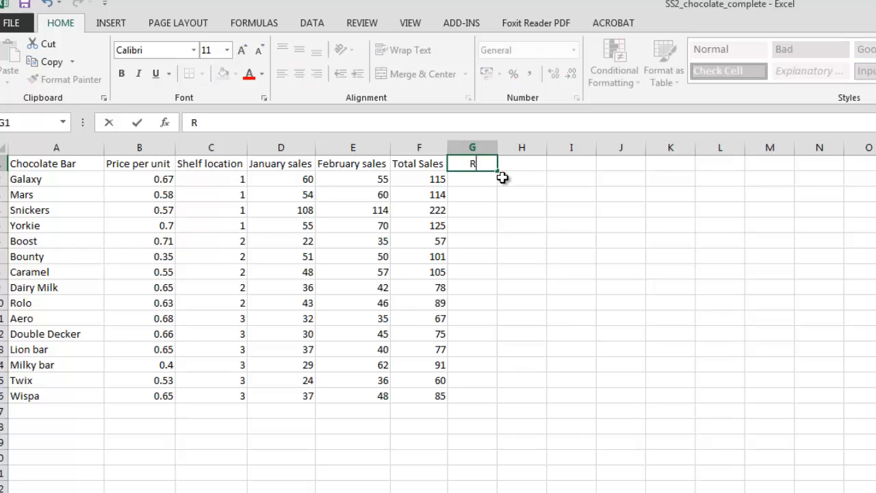
{"action": "type", "text": "e-Order"}
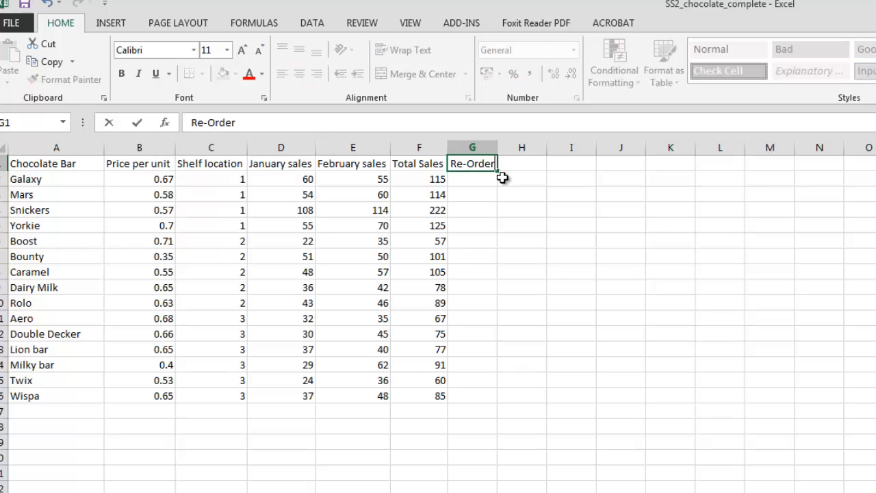
{"action": "left_click", "coordinate": [473, 180]}
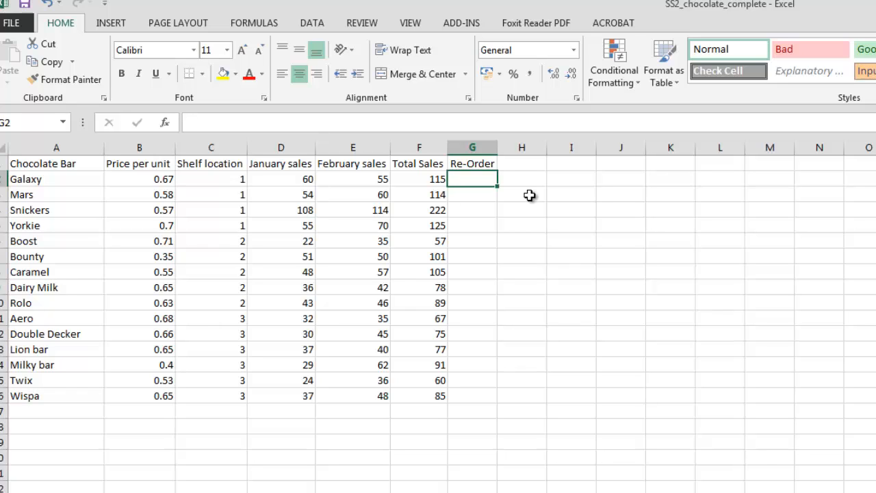
- Enter the formula =IF(F2>100,"Yes","No") in G2 to flag whether Galaxy needs re-ordering
{"action": "type", "text": "="}
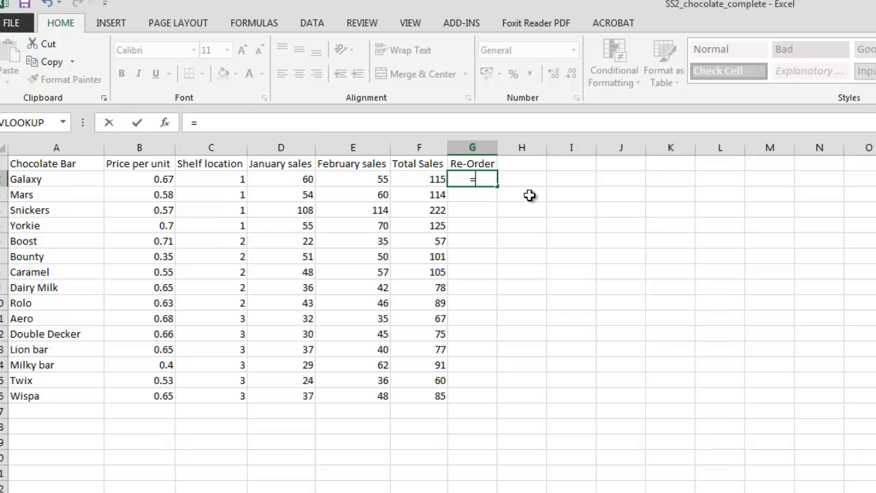
{"action": "type", "text": "if"}
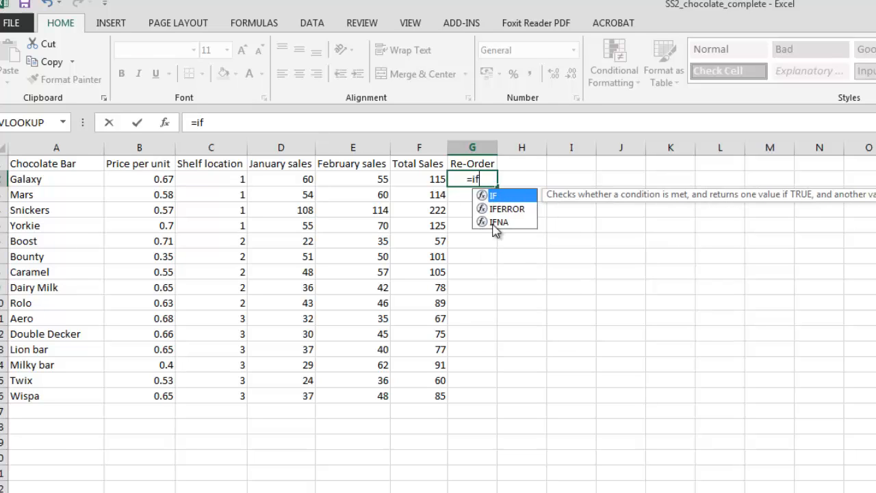
{"action": "double_click", "coordinate": [482, 196]}
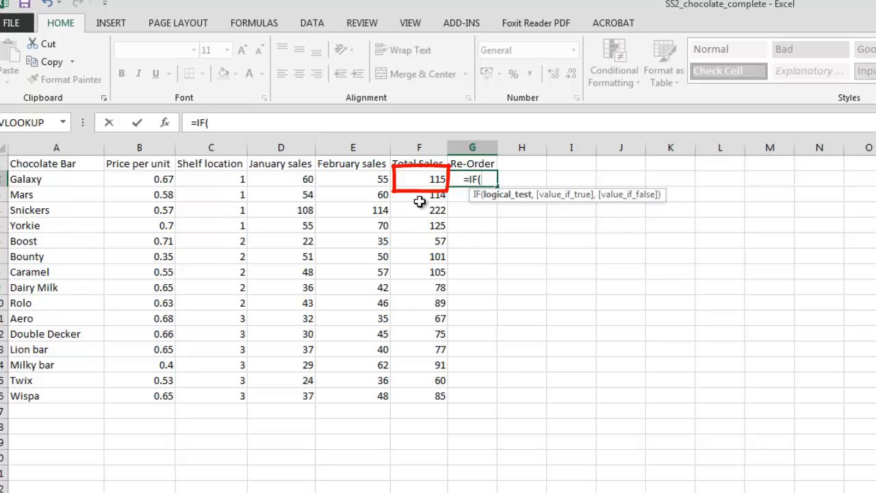
{"action": "left_click", "coordinate": [428, 180]}
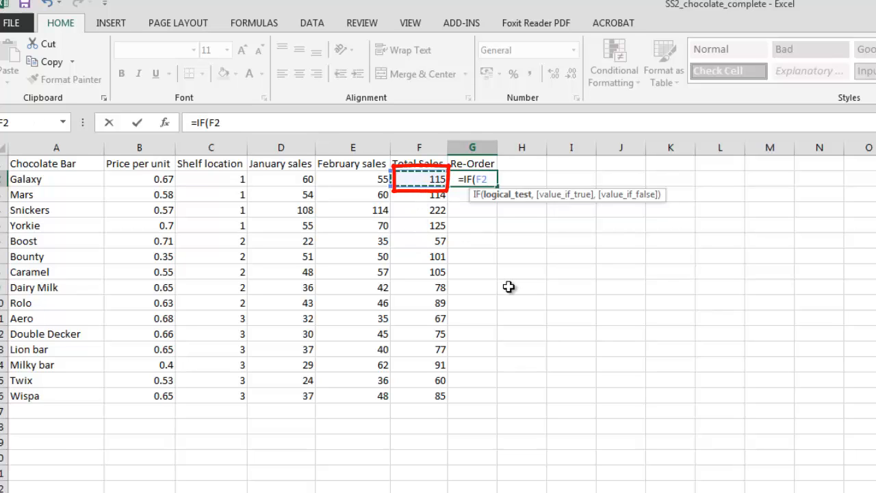
{"action": "type", "text": ">"}
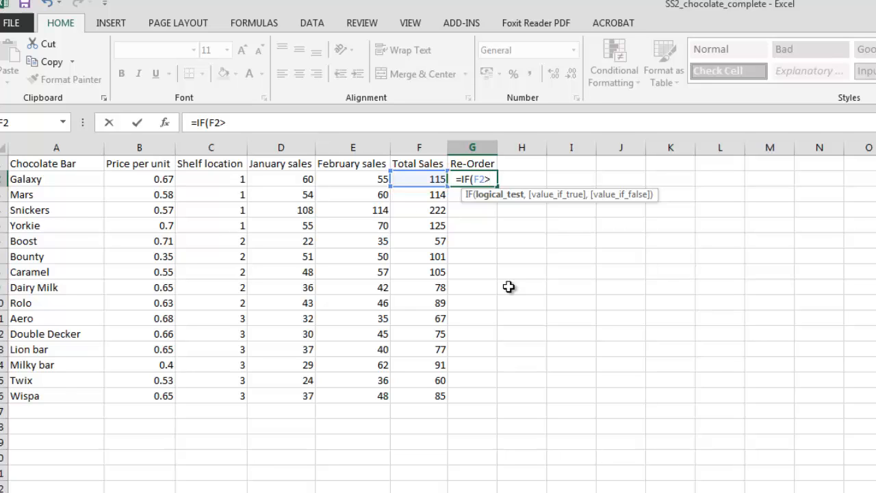
{"action": "type", "text": "100"}
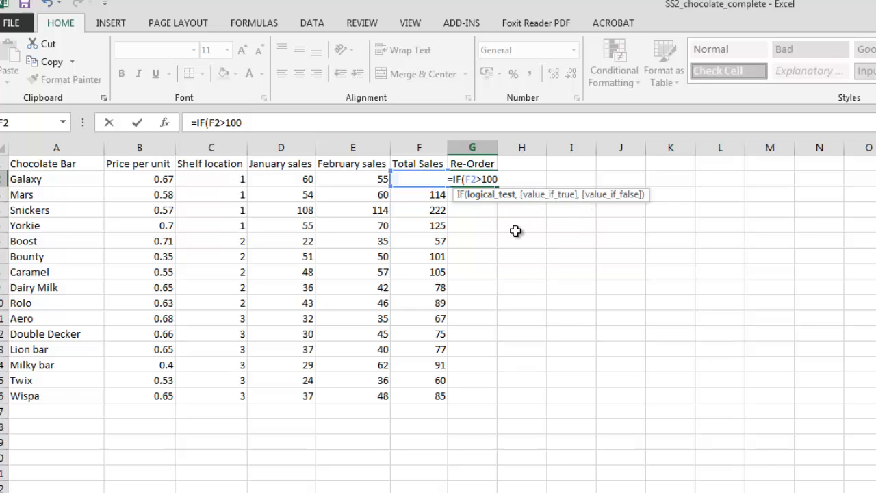
{"action": "type", "text": ","}
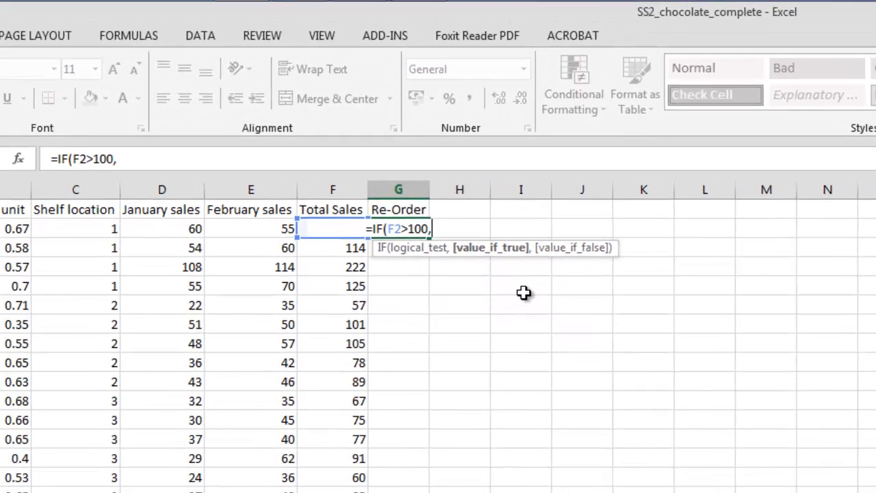
{"action": "type", "text": "\""}
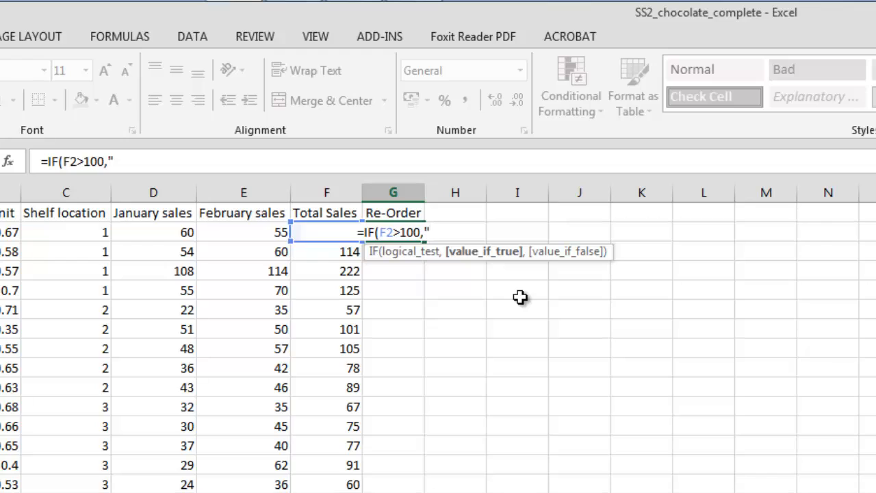
{"action": "type", "text": "Yes\""}
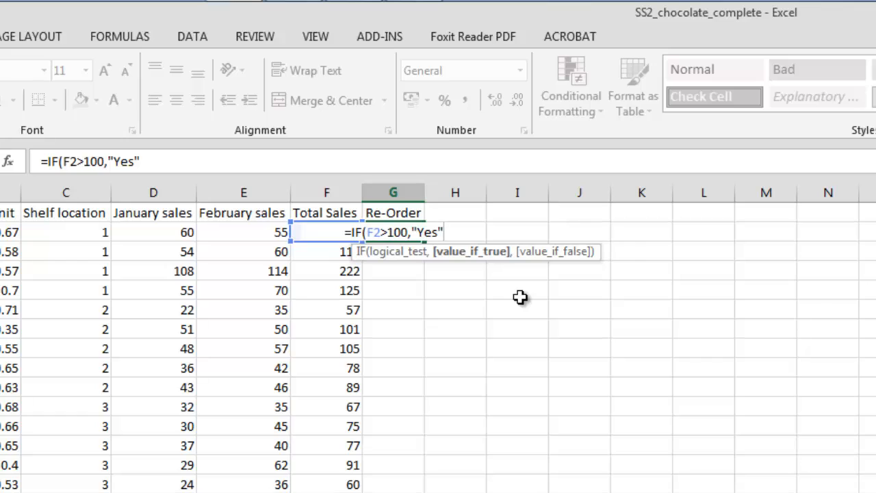
{"action": "type", "text": ","}
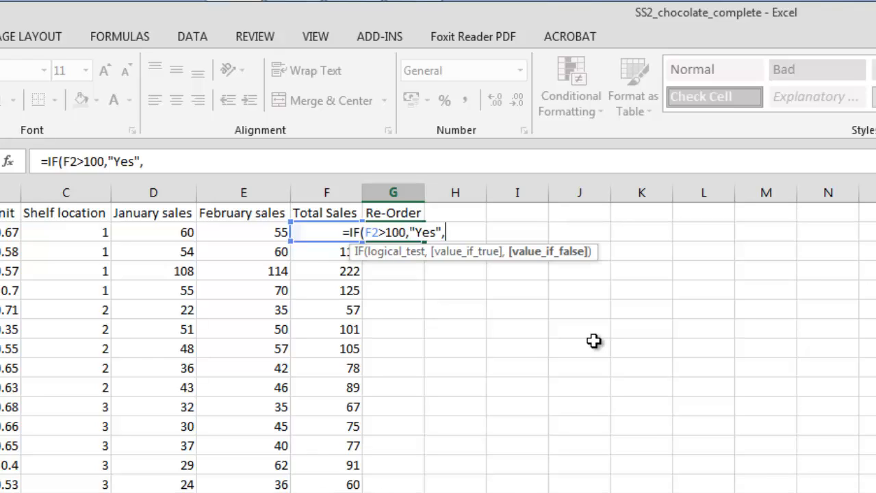
{"action": "type", "text": "\""}
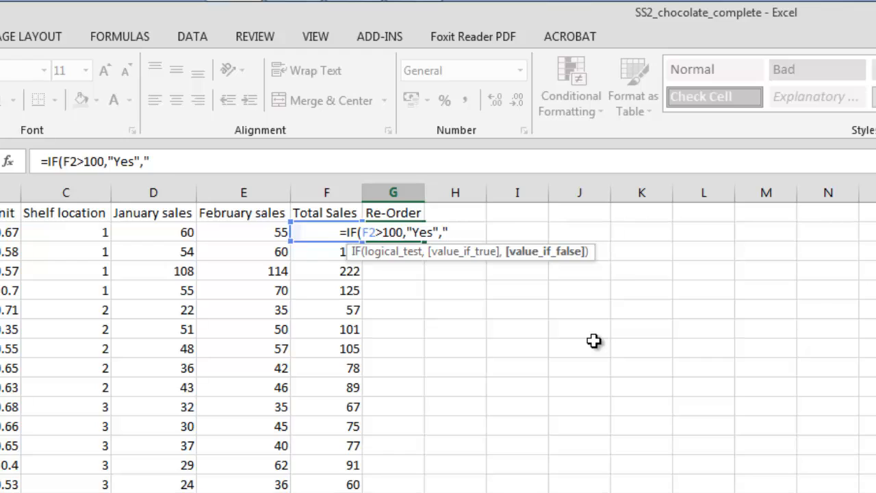
{"action": "type", "text": "No\""}
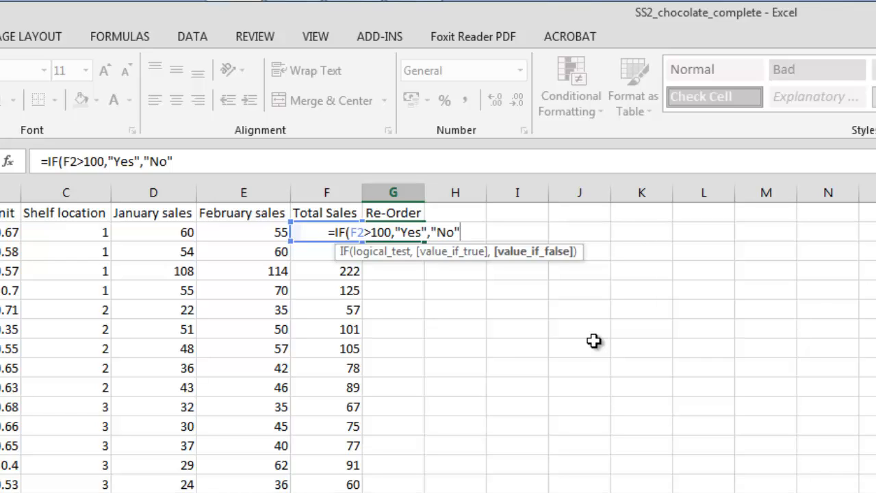
{"action": "key", "text": "Return"}
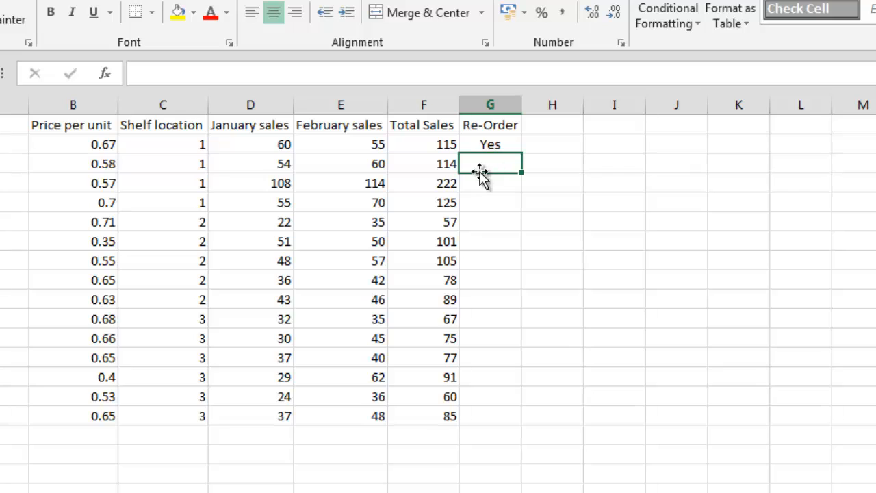
- Fill the Re-Order IF formula from G2 down through G16 for all the chocolate bars
{"action": "left_click", "coordinate": [487, 145]}
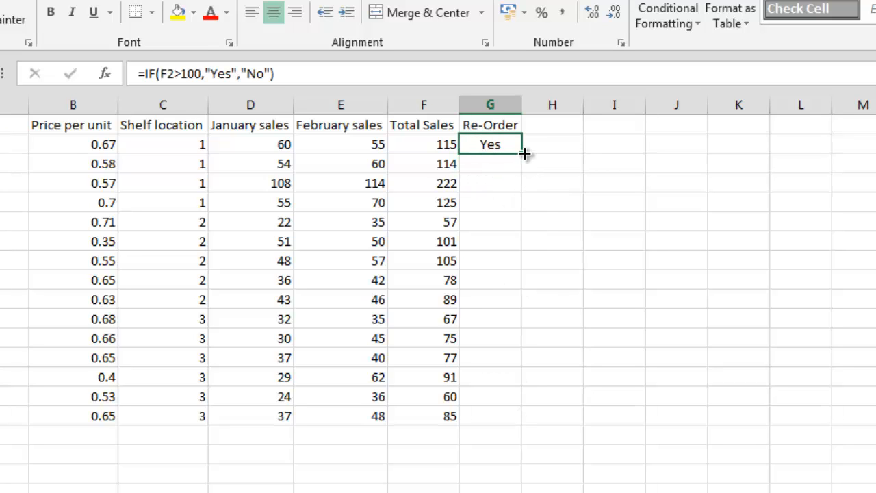
{"action": "left_click_drag", "start_coordinate": [525, 154], "coordinate": [537, 431]}
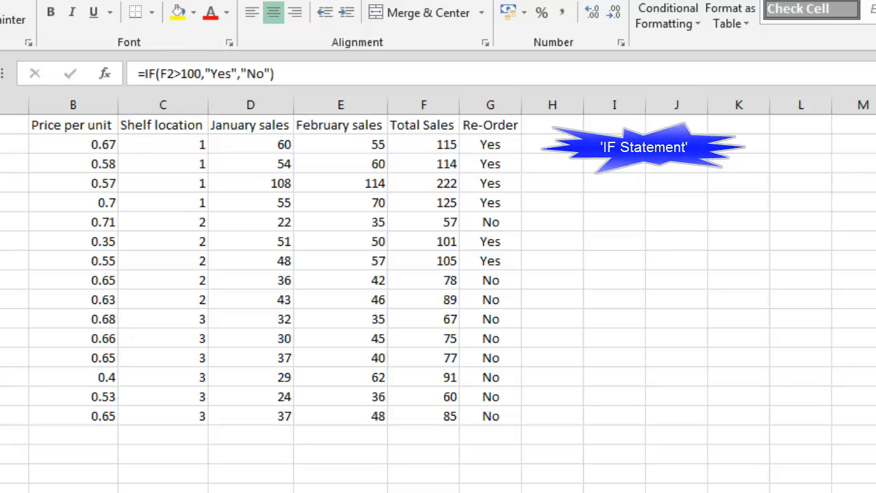
{"action": "key", "text": "ctrl+shift+Down"}
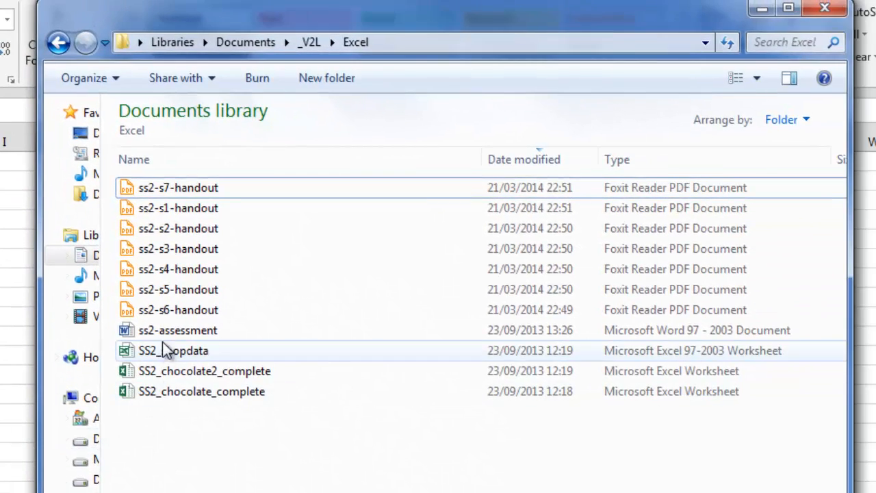
- Open the SS2_shopdata workbook and clear the Shop 2 link in A10 and the leftover value in B8 on the Shop1 sheet
{"action": "double_click", "coordinate": [167, 351]}
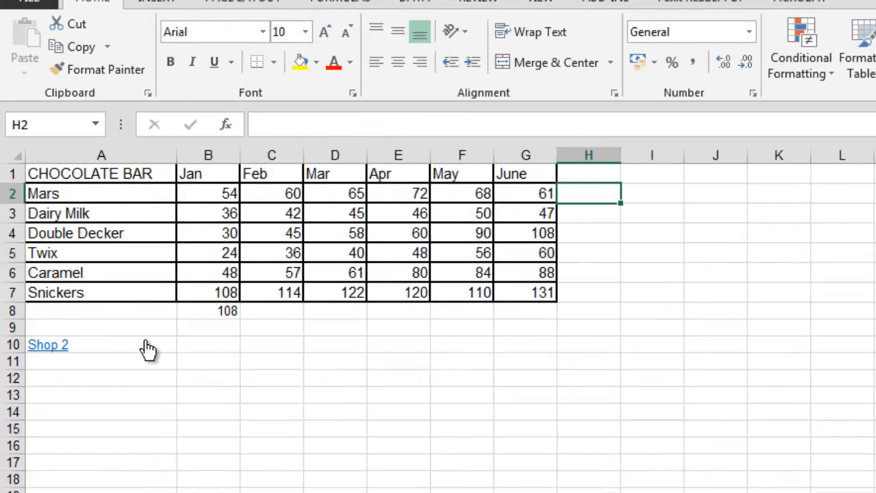
{"action": "left_click", "coordinate": [80, 334]}
{"action": "left_click", "coordinate": [77, 346]}
{"action": "key", "text": "Delete"}
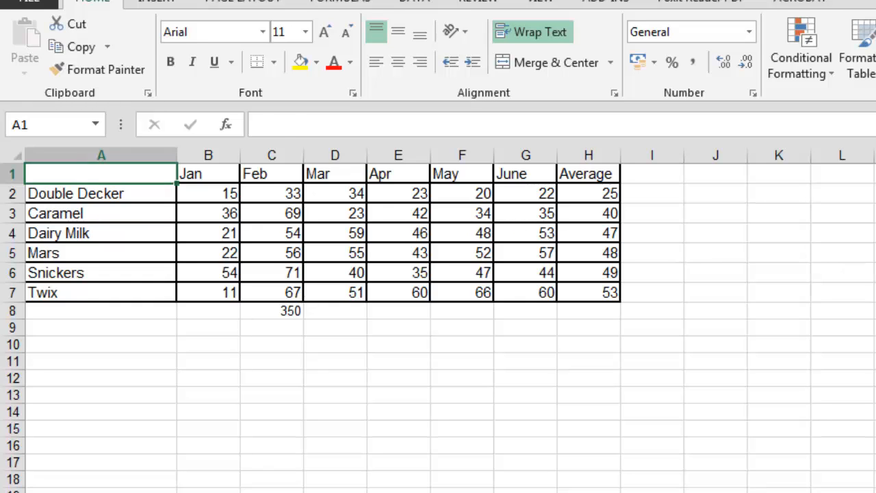
{"action": "key", "text": "ctrl+Page_Up"}
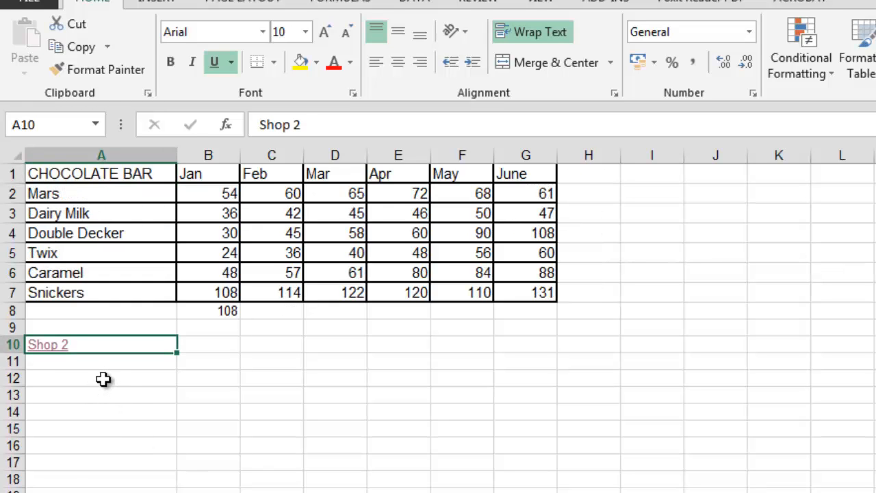
{"action": "key", "text": "Delete"}
{"action": "left_click", "coordinate": [210, 315]}
{"action": "key", "text": "Delete"}
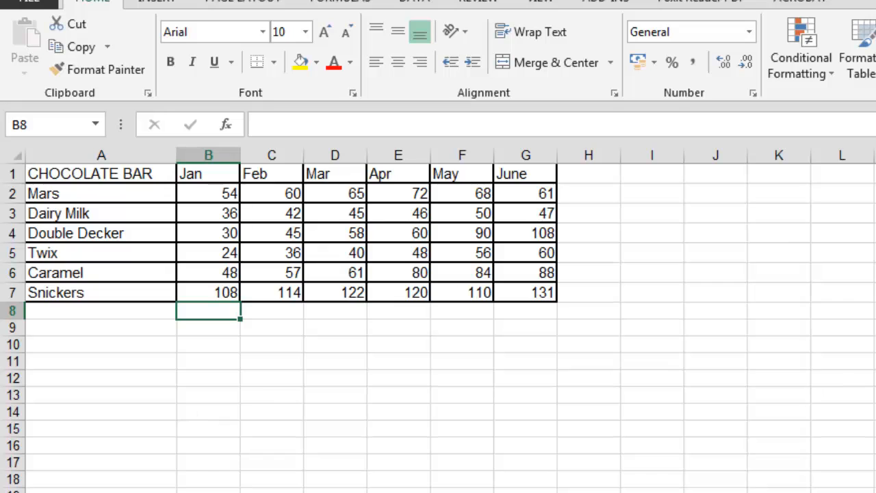
- Clear the existing February total from cell C8 on the Shop2 sheet
{"action": "key", "text": "ctrl+Page_Down"}
{"action": "key", "text": "ctrl+Page_Down"}
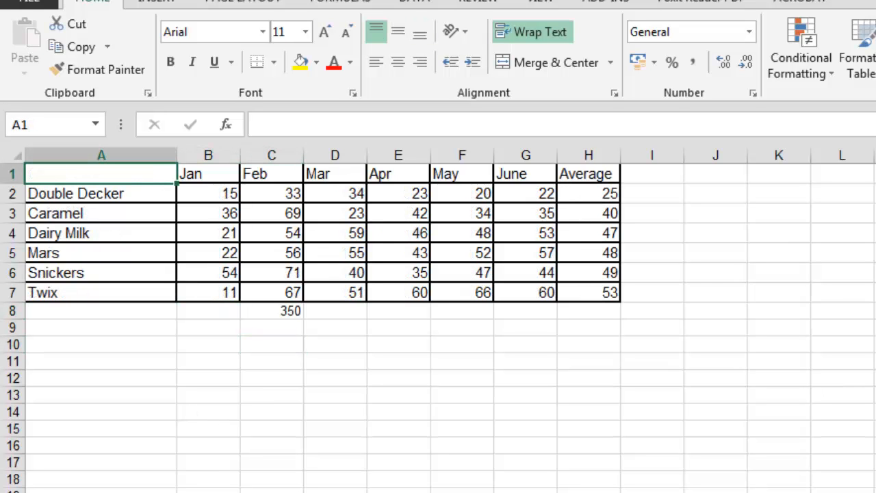
{"action": "left_click", "coordinate": [266, 313]}
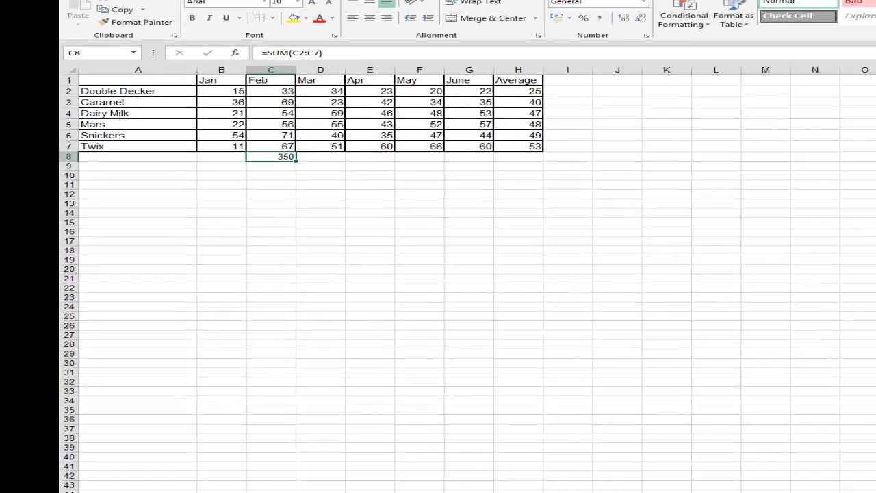
{"action": "key", "text": "ctrl+Page_Up"}
{"action": "key", "text": "ctrl+Page_Up"}
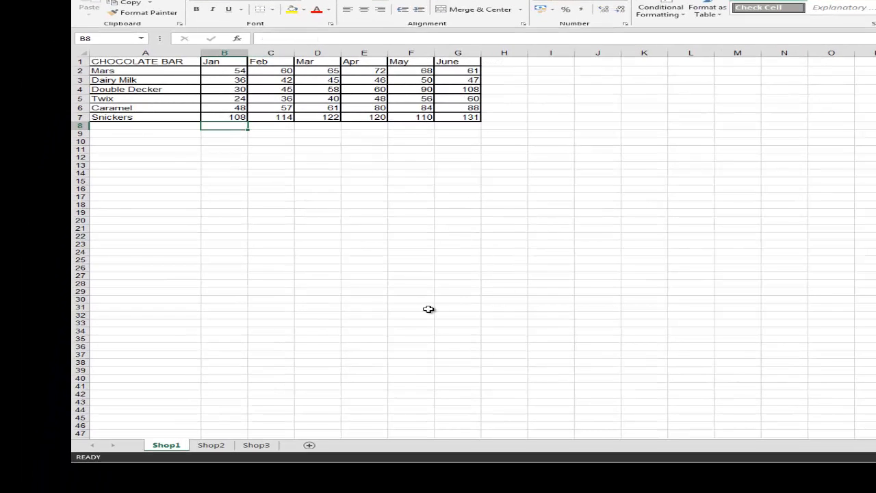
{"action": "left_click", "coordinate": [543, 118]}
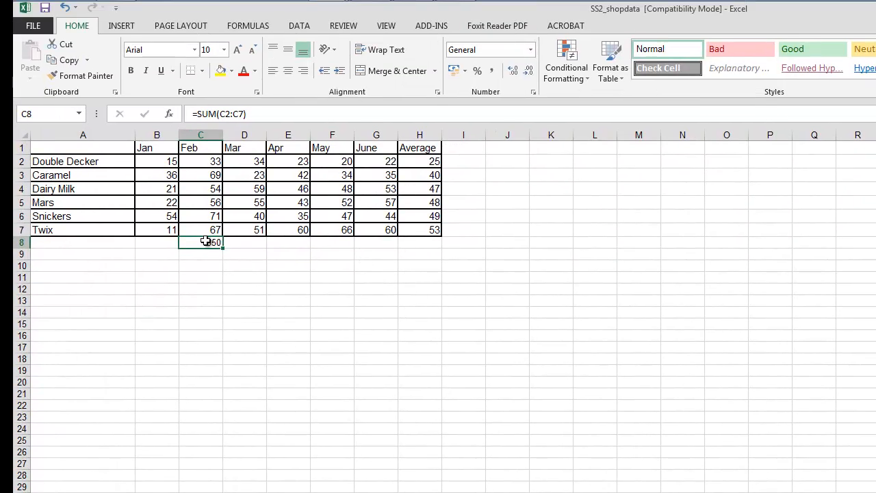
{"action": "key", "text": "Delete"}
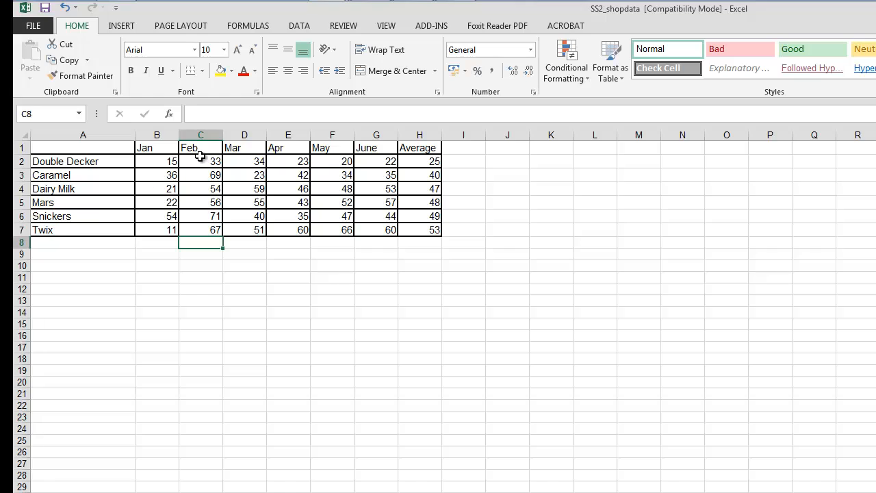
{"action": "left_click", "coordinate": [227, 335]}
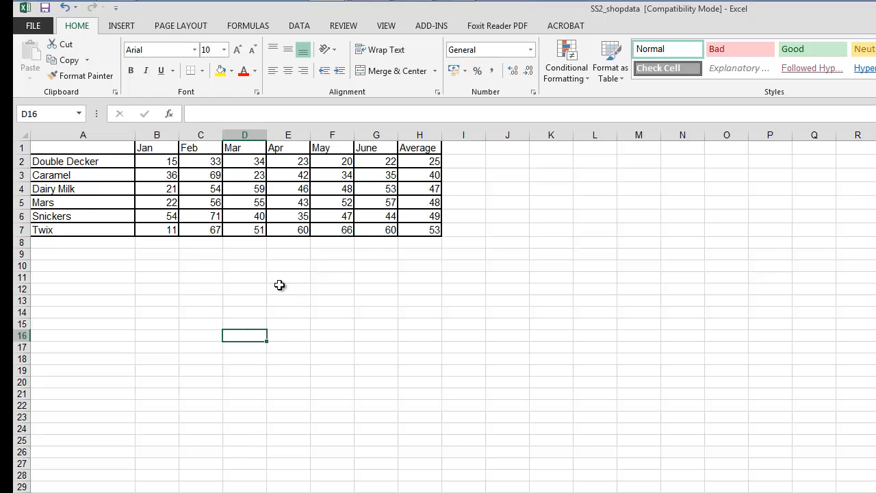
{"action": "left_click", "coordinate": [204, 244]}
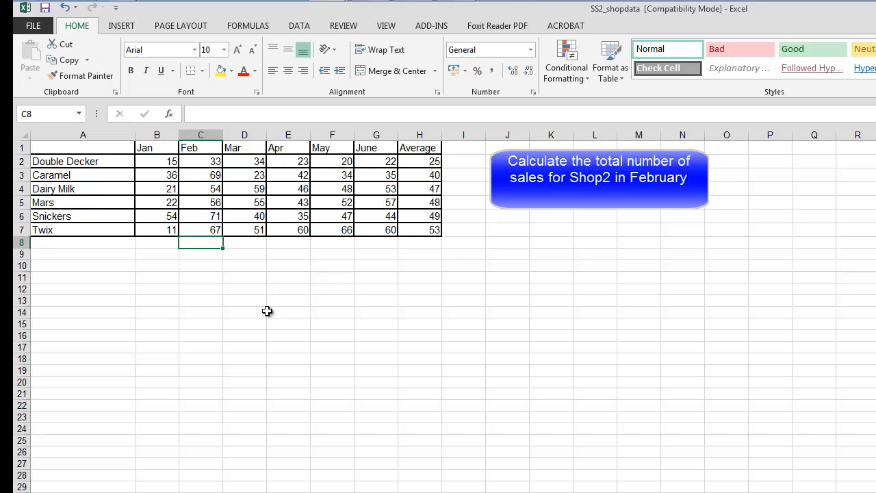
{"action": "type", "text": "=sum"}
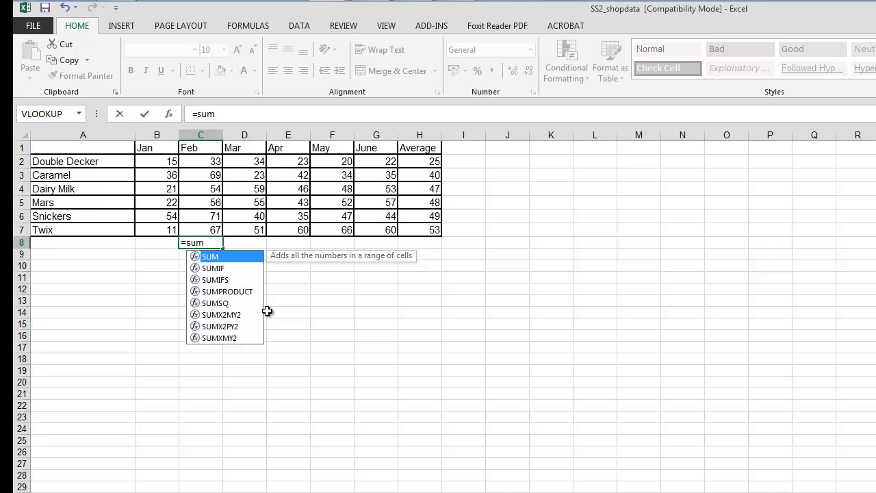
{"action": "key", "text": "BackSpace"}
{"action": "key", "text": "BackSpace"}
{"action": "key", "text": "BackSpace"}
{"action": "key", "text": "BackSpace"}
{"action": "left_click", "coordinate": [280, 301]}
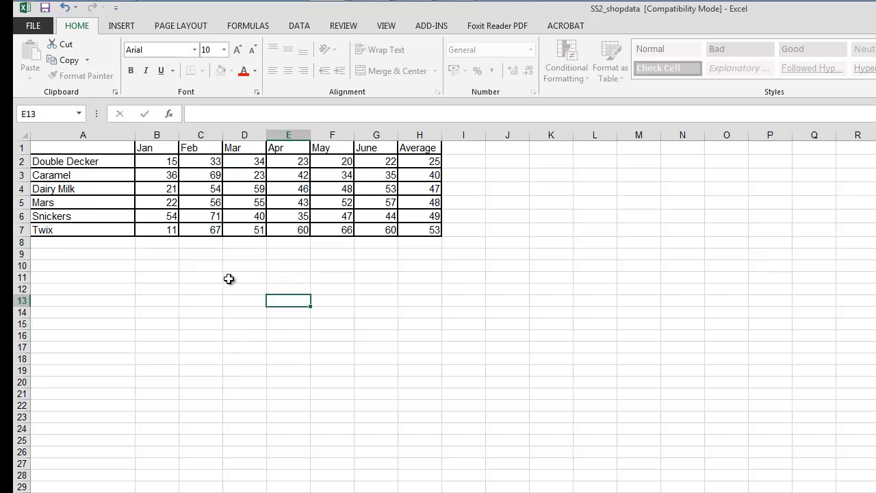
- Total Shop2's February sales in C8 with AutoSum, using the formula =SUM(C2:C7)
{"action": "left_click", "coordinate": [206, 244]}
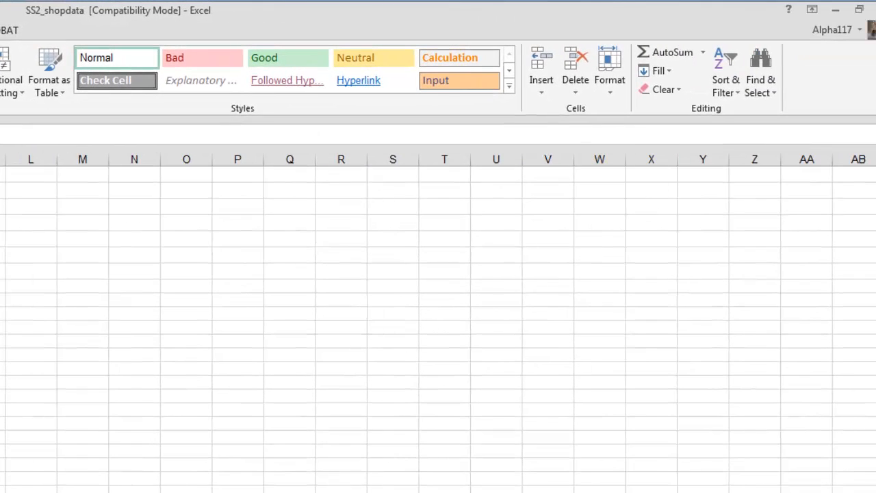
{"action": "left_click", "coordinate": [663, 55]}
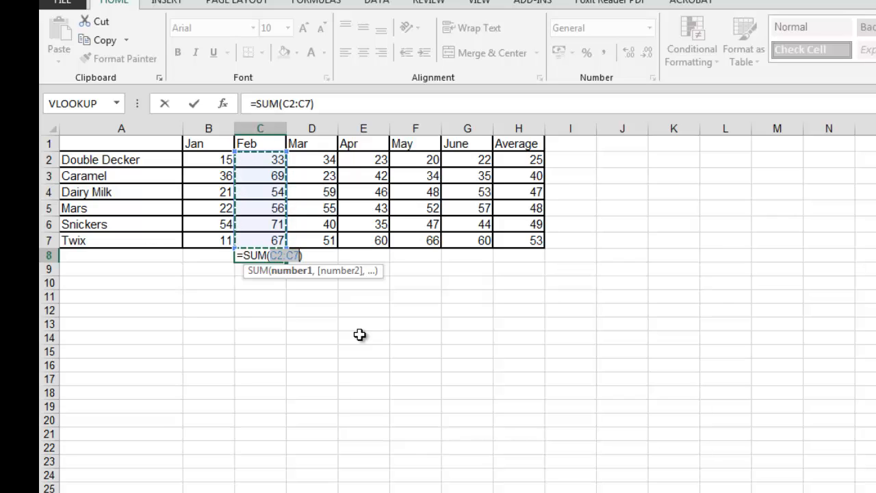
{"action": "key", "text": "Return"}
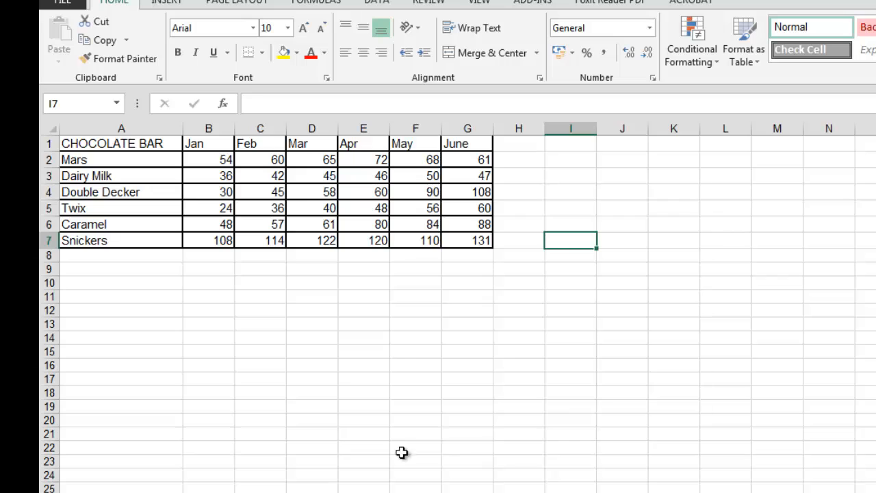
- Find Shop1's highest January sales figure in B8 with the formula =MAX(B2:B7)
{"action": "left_click", "coordinate": [210, 258]}
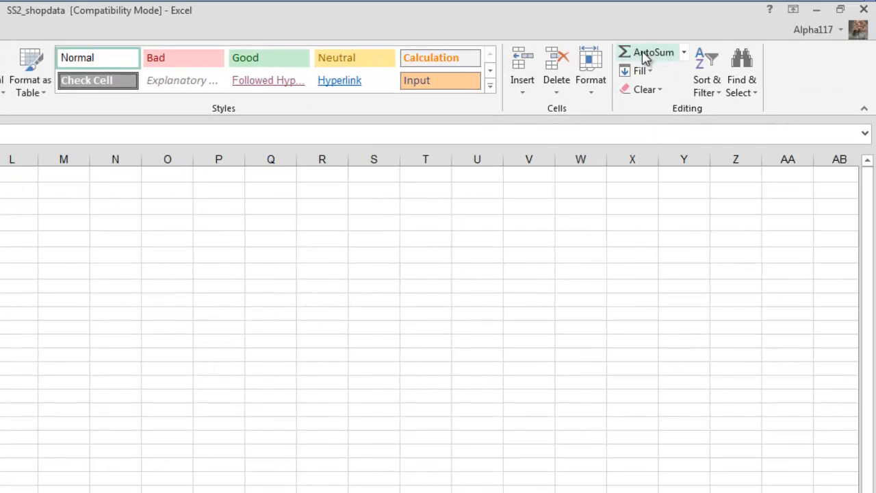
{"action": "left_click", "coordinate": [687, 56]}
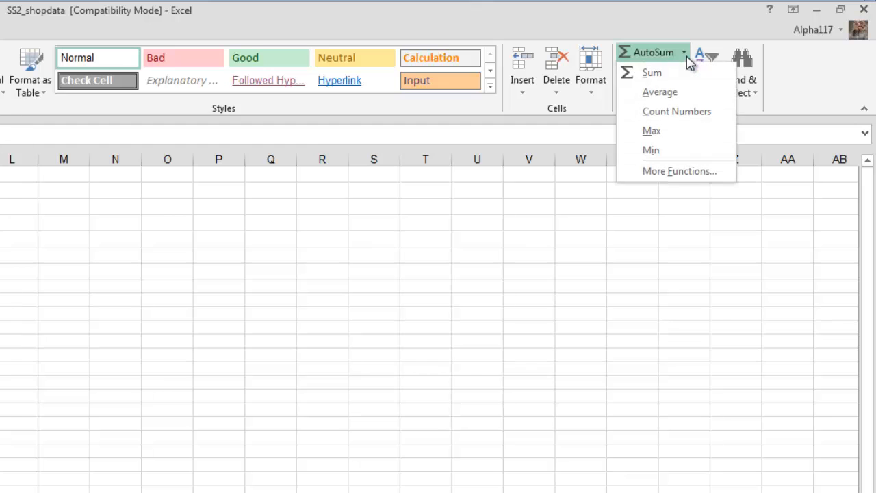
{"action": "left_click", "coordinate": [674, 134]}
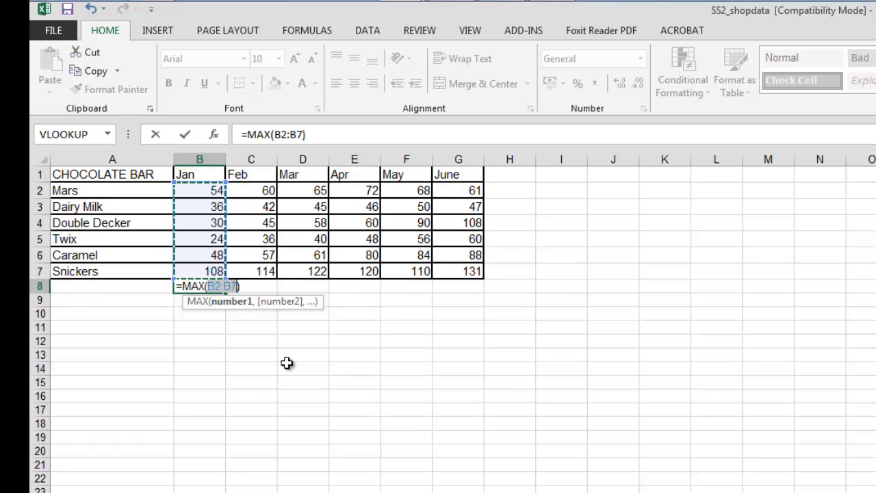
{"action": "key", "text": "Return"}
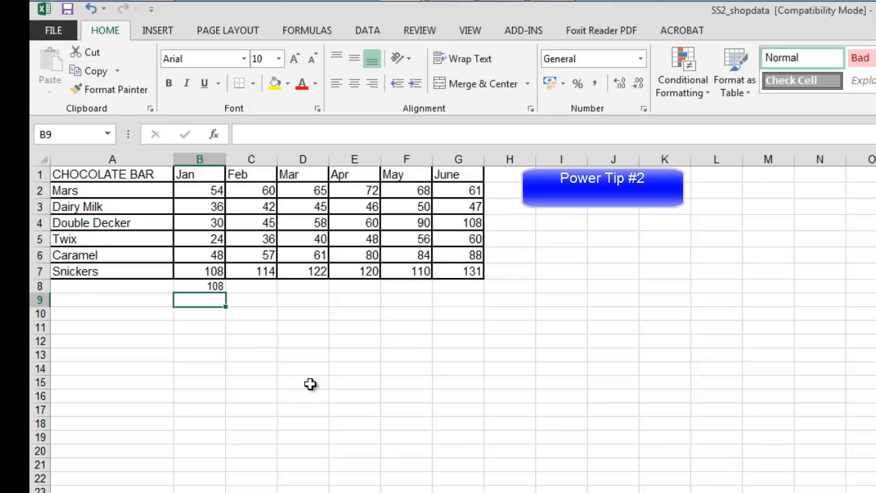
- Enter the label "Popular Bar is Snickers" in cell A8 beside the January maximum
{"action": "left_click", "coordinate": [117, 287]}
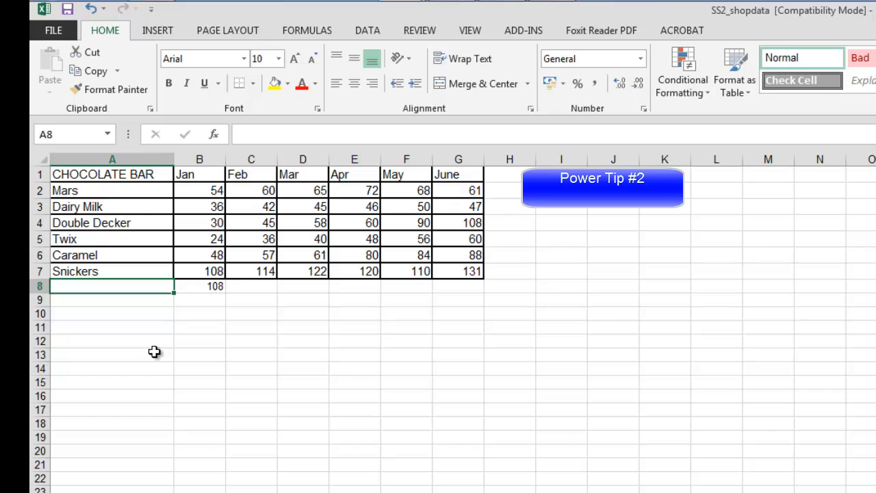
{"action": "type", "text": "P"}
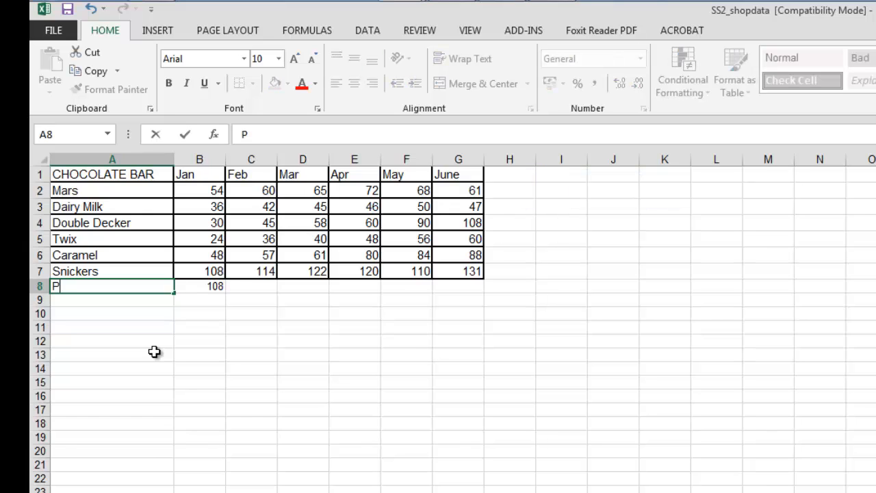
{"action": "type", "text": "opular BA"}
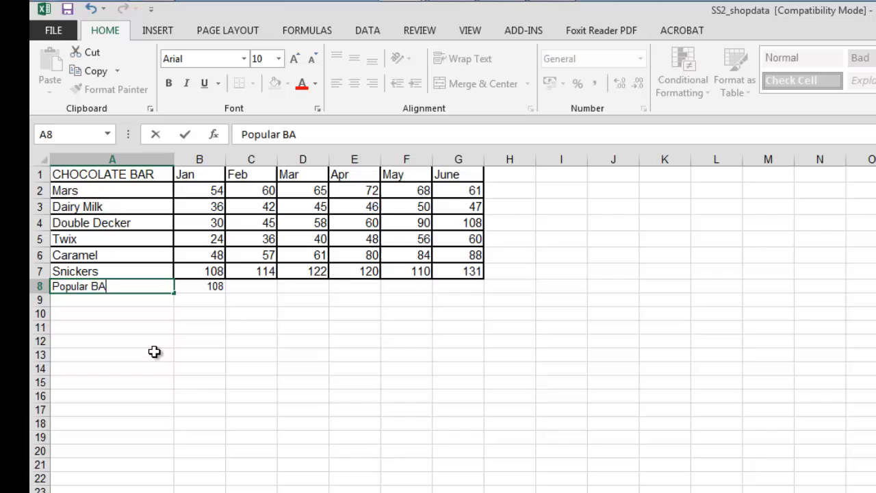
{"action": "key", "text": "BackSpace"}
{"action": "type", "text": "ar is Snickers"}
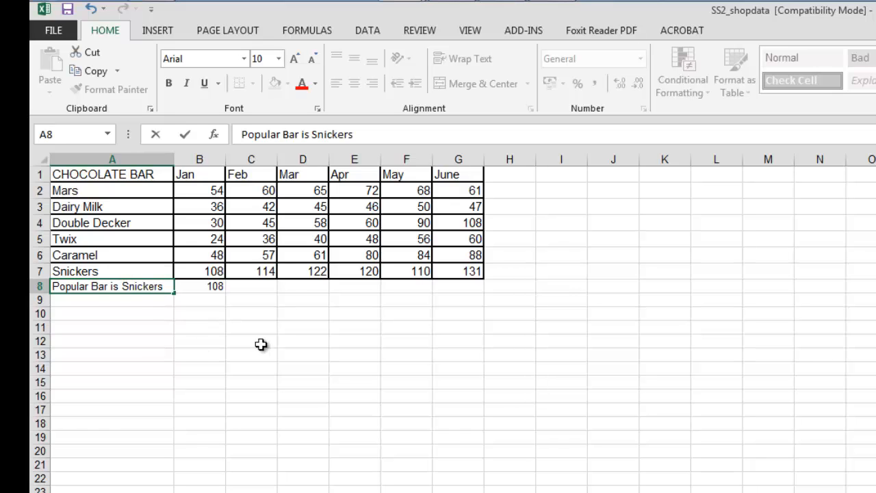
{"action": "left_click_drag", "start_coordinate": [205, 297], "coordinate": [222, 302]}
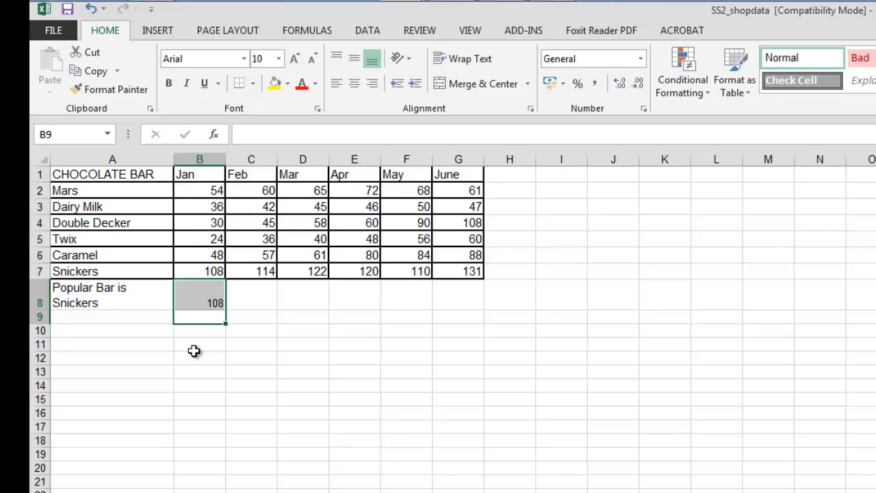
- Undo the label entry in A8 and the MAX formula in B8
{"action": "key", "text": "ctrl+z"}
{"action": "key", "text": "ctrl+z"}
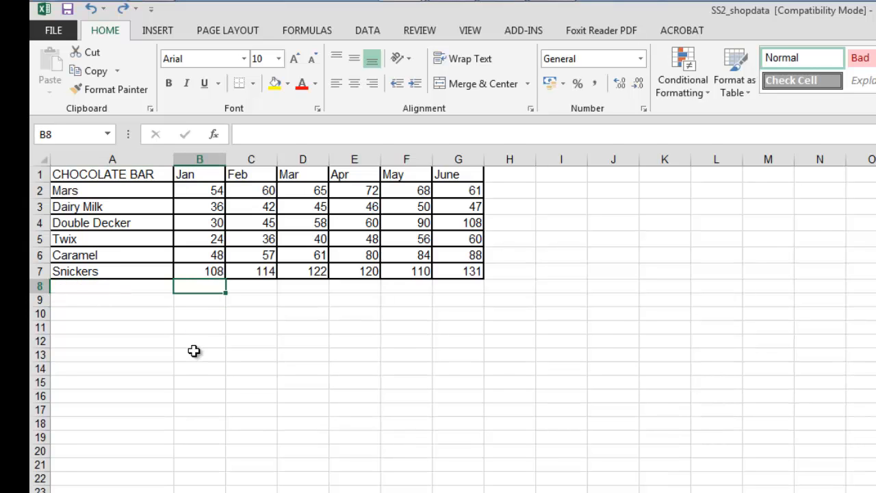
{"action": "key", "text": "ctrl+c"}
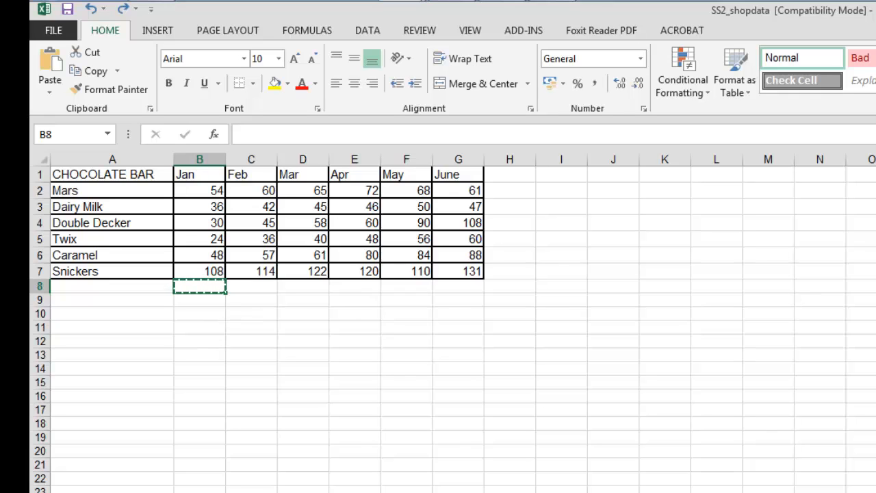
- Insert the MAX function for January sales in B8 again, using =MAX(B2:B7)
{"action": "key", "text": "alt+h"}
{"action": "key", "text": "u"}
{"action": "key", "text": "m"}
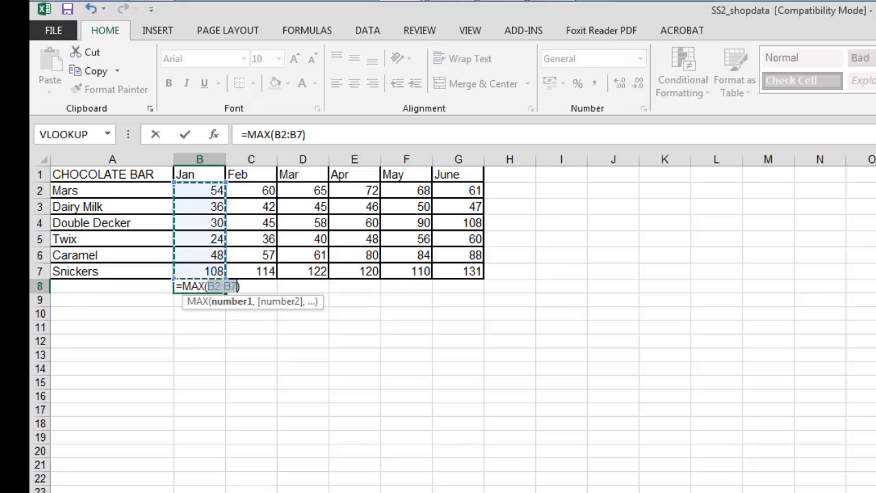
{"action": "key", "text": "Return"}
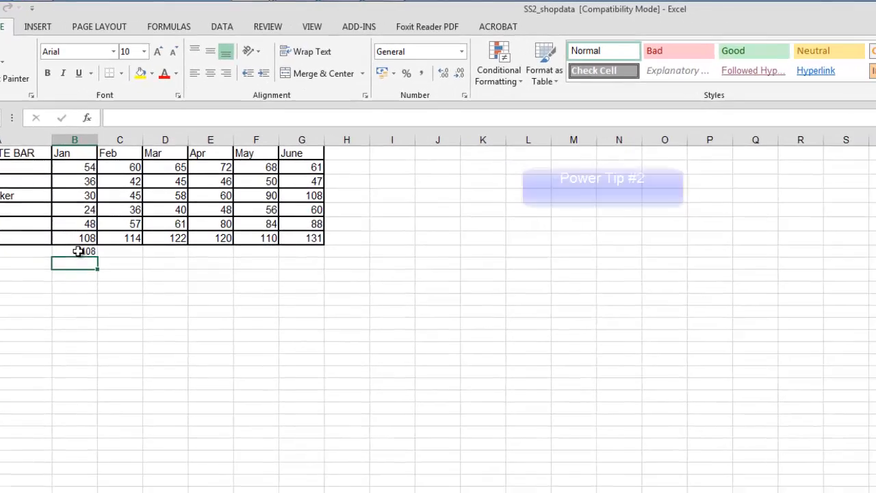
- Apply the custom number format 0 "Snickers" to the January maximum in B8
{"action": "left_click", "coordinate": [201, 286]}
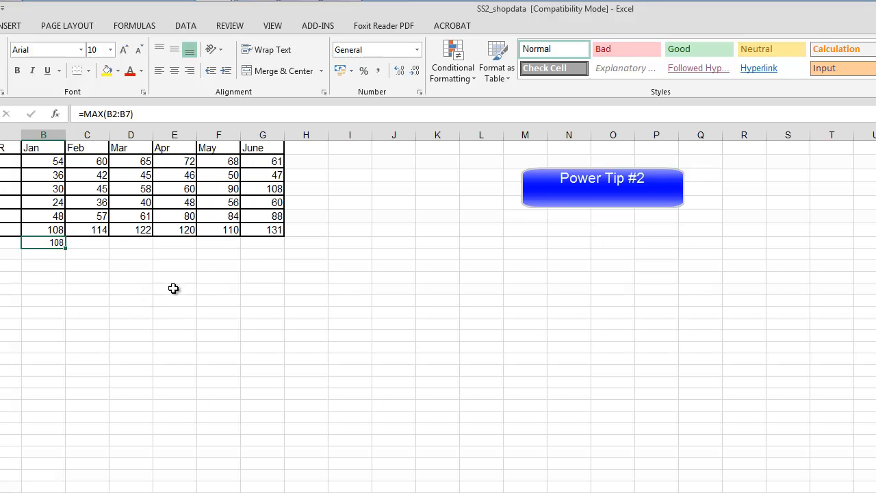
{"action": "left_click", "coordinate": [416, 52]}
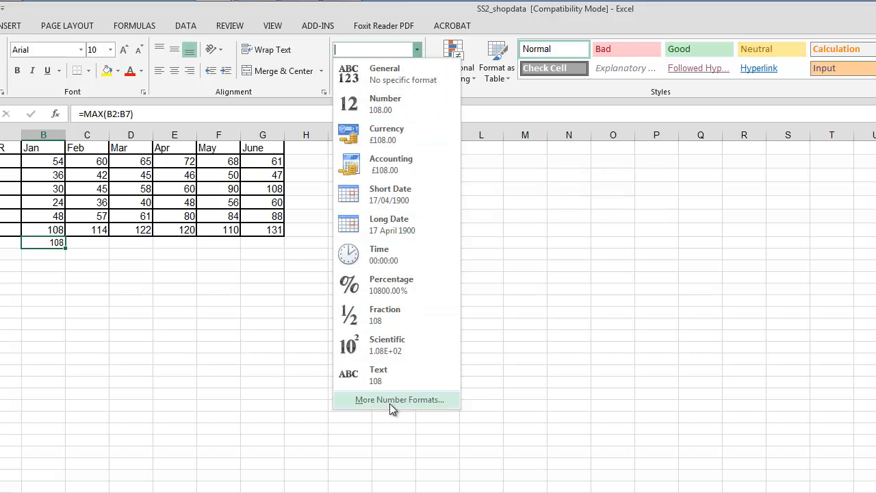
{"action": "left_click", "coordinate": [392, 403]}
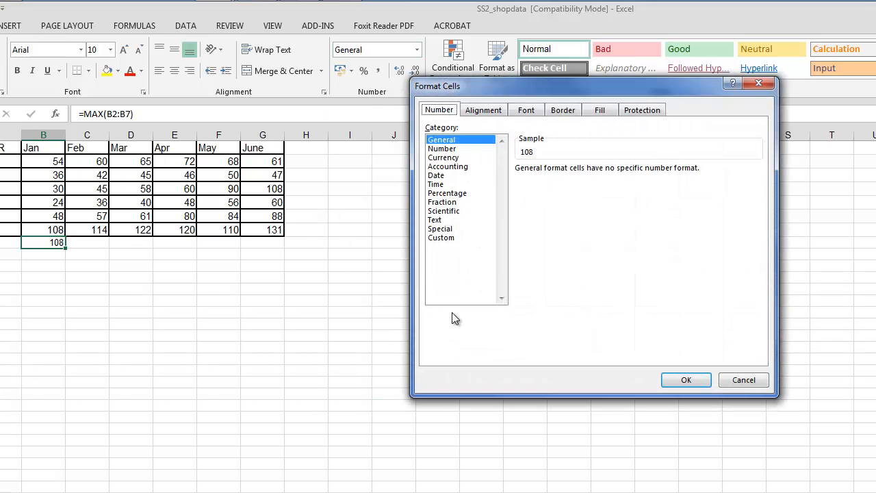
{"action": "left_click", "coordinate": [450, 240]}
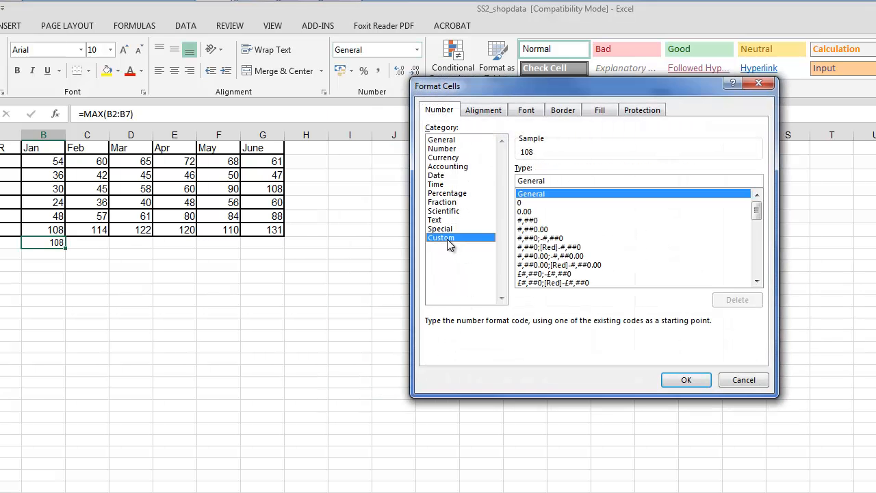
{"action": "left_click", "coordinate": [519, 204]}
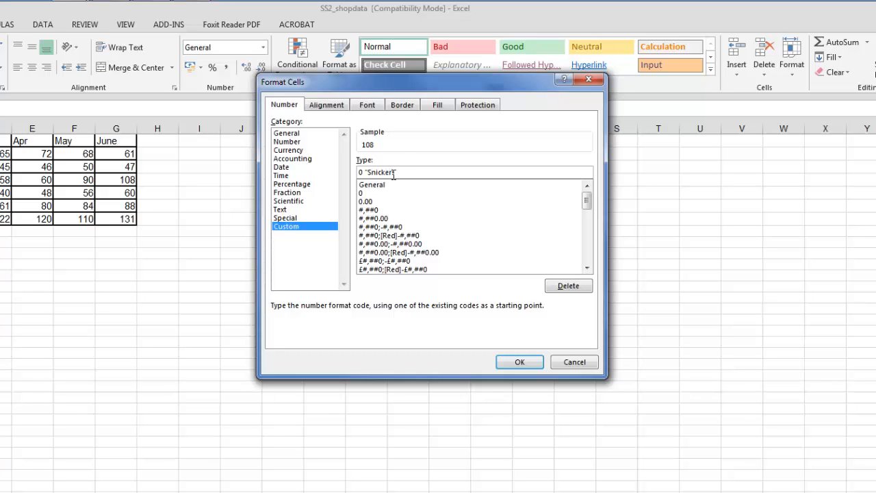
{"action": "type", "text": "\""}
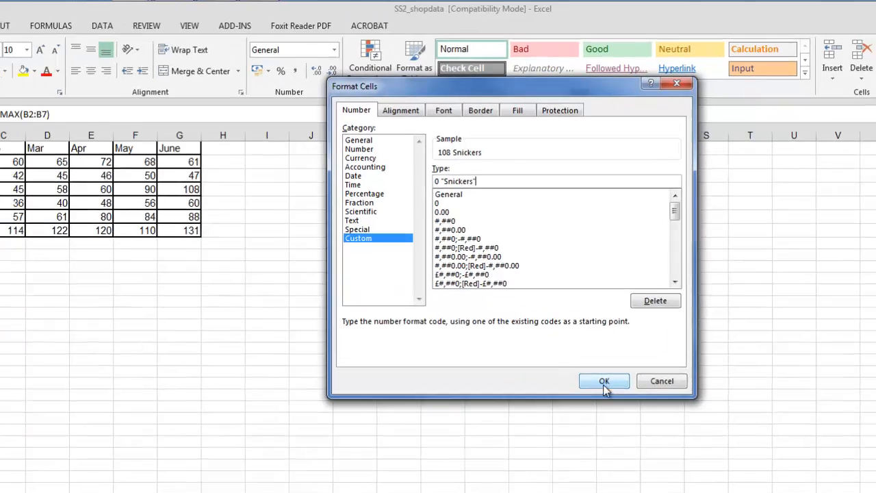
{"action": "left_click", "coordinate": [519, 361]}
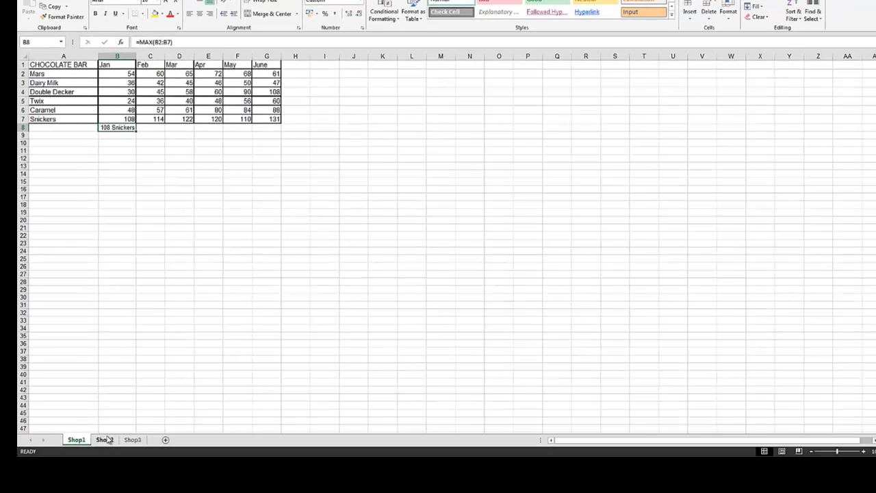
- Compare the table layout and the order of the chocolate bars across the Shop1, Shop2 and Shop3 sheets
{"action": "left_click", "coordinate": [106, 440]}
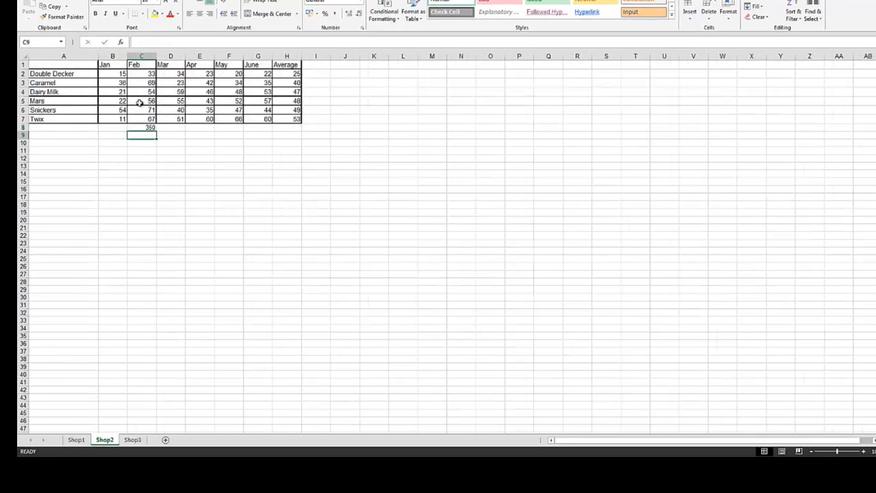
{"action": "left_click", "coordinate": [142, 442]}
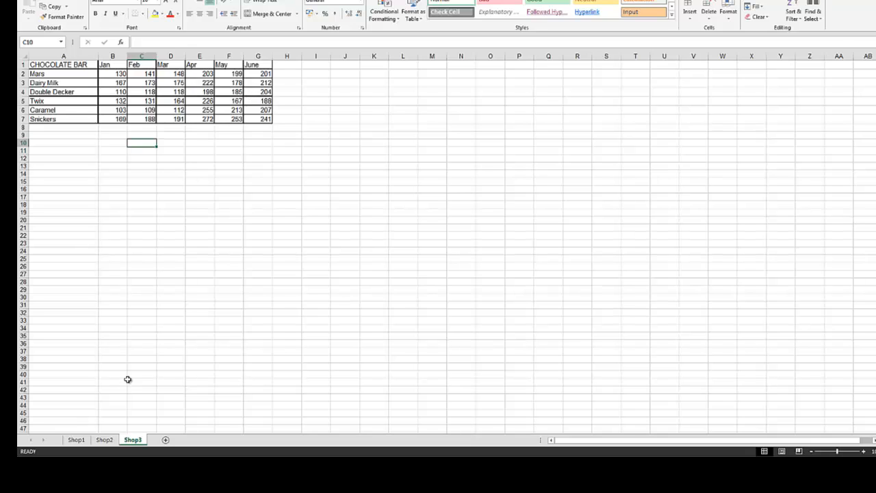
{"action": "left_click", "coordinate": [86, 442]}
{"action": "left_click", "coordinate": [104, 440]}
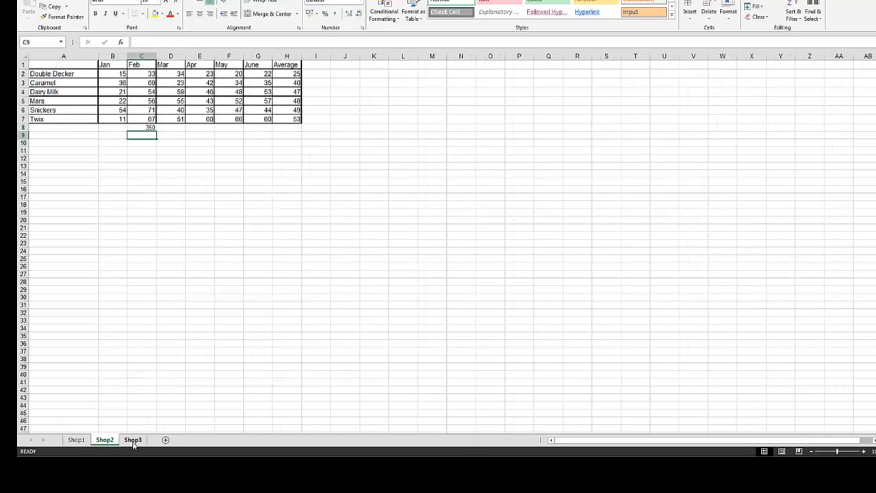
{"action": "left_click", "coordinate": [132, 440]}
{"action": "left_click", "coordinate": [76, 440]}
{"action": "left_click", "coordinate": [104, 440]}
{"action": "left_click", "coordinate": [133, 441]}
{"action": "left_click", "coordinate": [75, 440]}
{"action": "left_click", "coordinate": [104, 440]}
{"action": "left_click", "coordinate": [132, 440]}
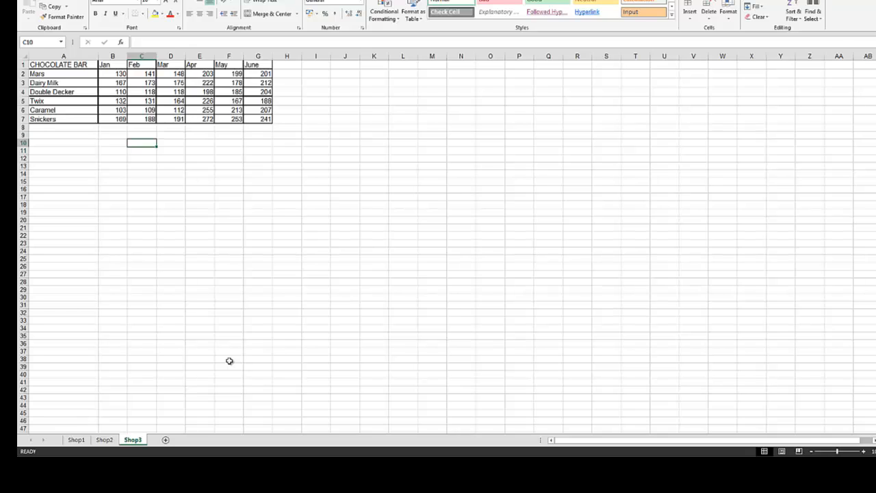
{"action": "left_click", "coordinate": [75, 440]}
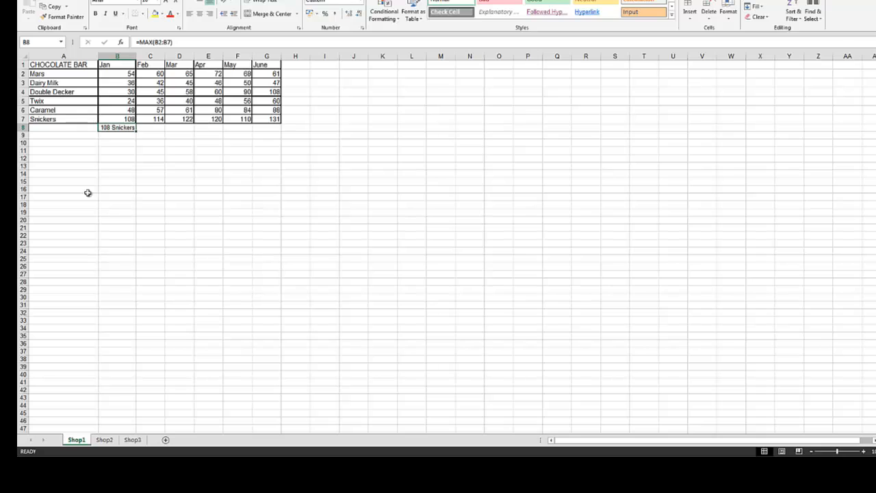
{"action": "left_click", "coordinate": [104, 441]}
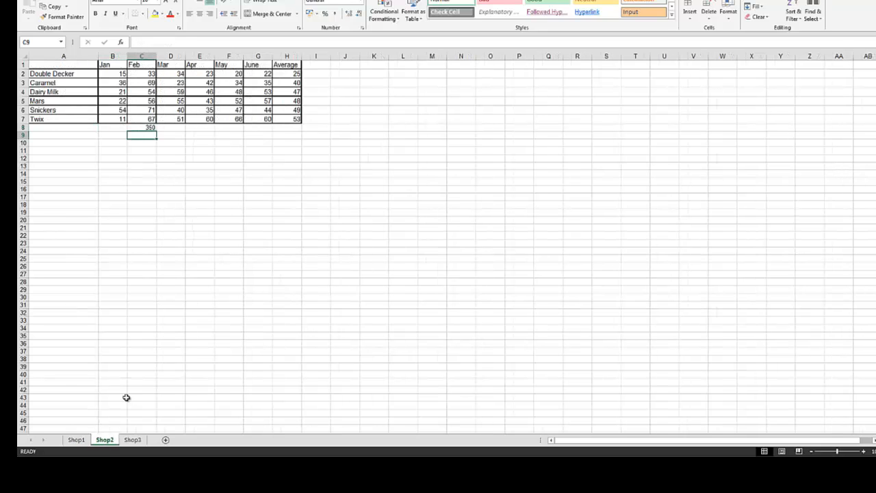
{"action": "left_click", "coordinate": [133, 440]}
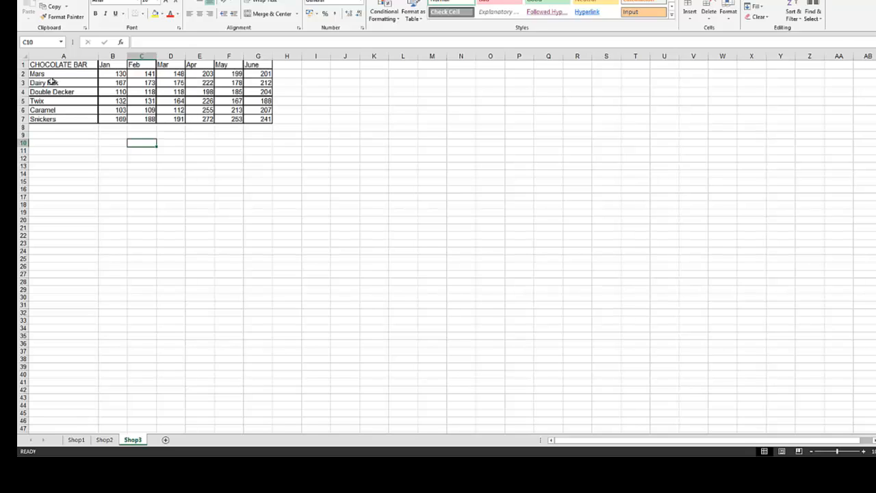
- Sort the Shop1 table A1:G7 by the CHOCOLATE BAR column from A to Z, treating the first row as headers
{"action": "left_click", "coordinate": [76, 439]}
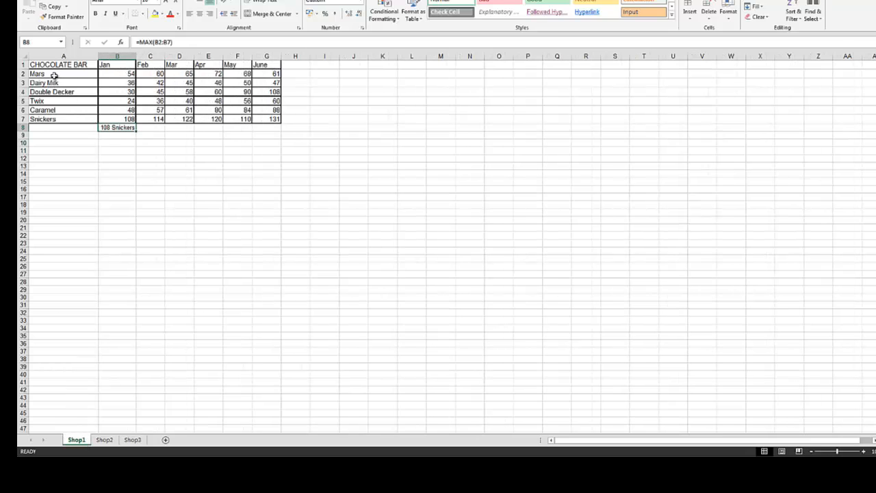
{"action": "left_click_drag", "start_coordinate": [45, 66], "coordinate": [263, 121]}
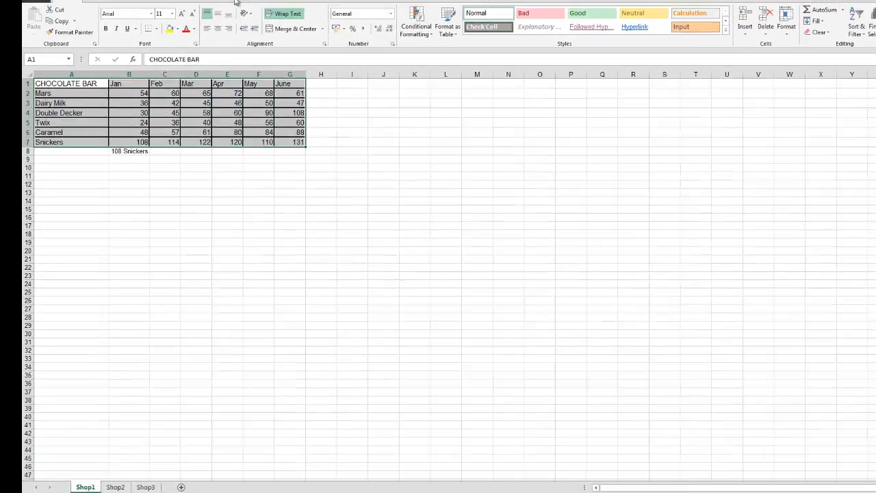
{"action": "left_click", "coordinate": [276, 30]}
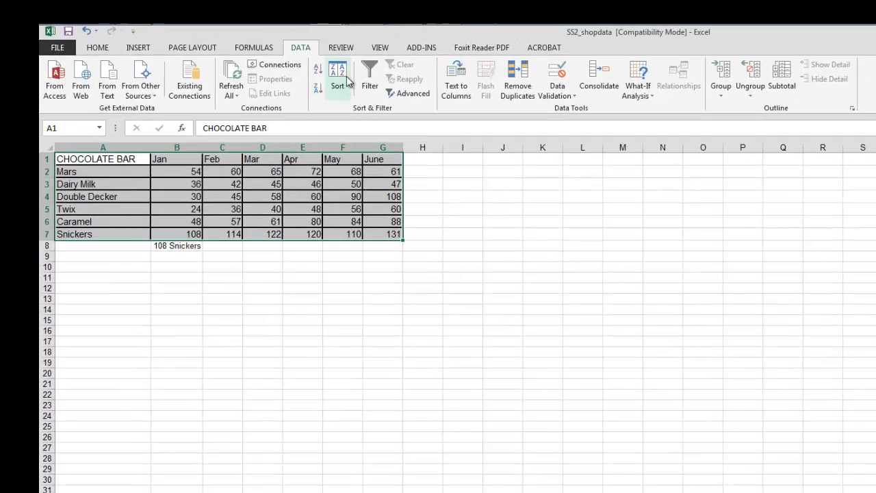
{"action": "left_click", "coordinate": [306, 63]}
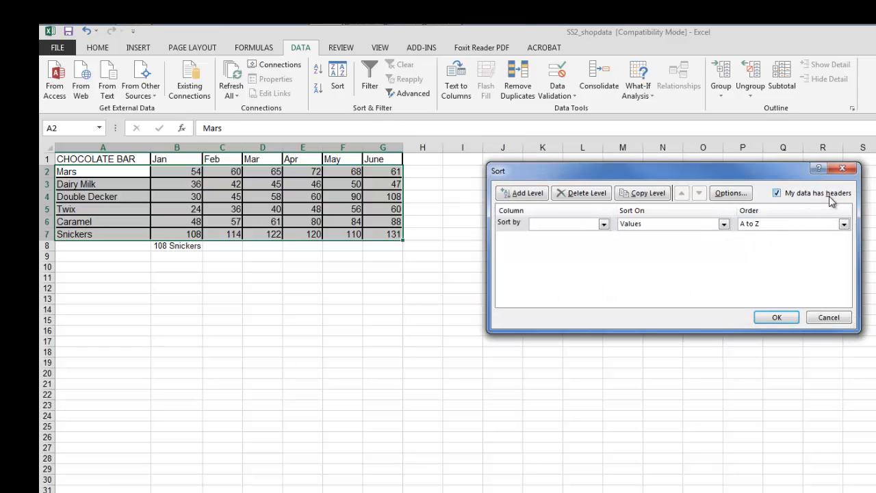
{"action": "left_click", "coordinate": [604, 224]}
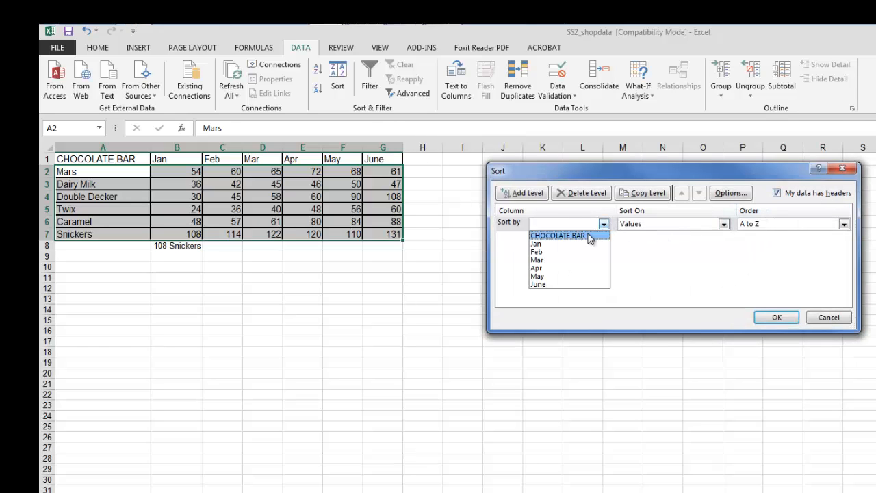
{"action": "left_click", "coordinate": [558, 236]}
{"action": "left_click", "coordinate": [777, 319]}
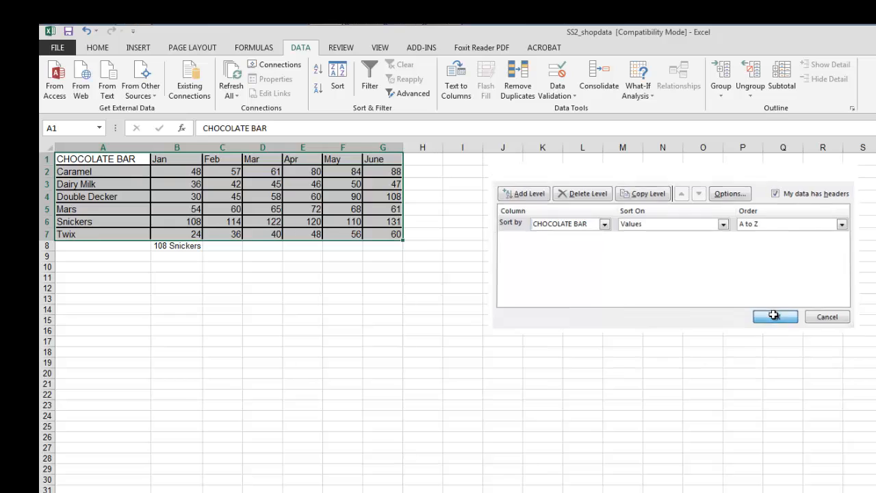
{"action": "left_click", "coordinate": [557, 303]}
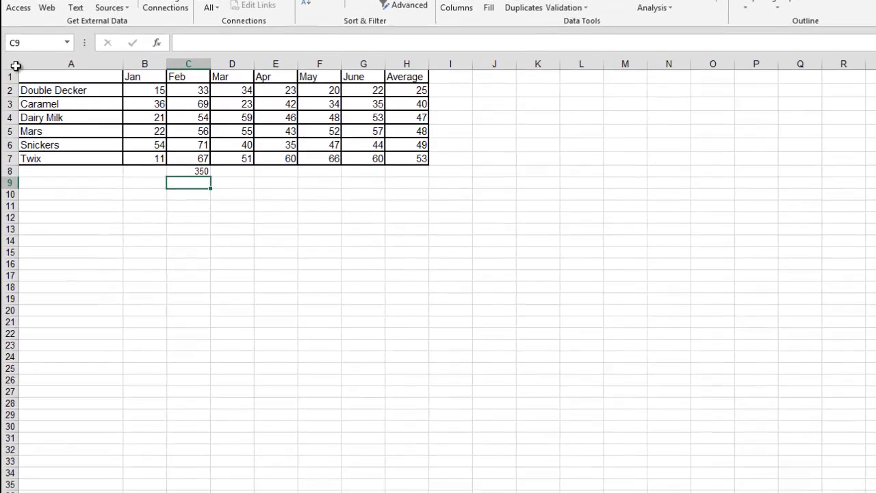
{"action": "left_click", "coordinate": [50, 148]}
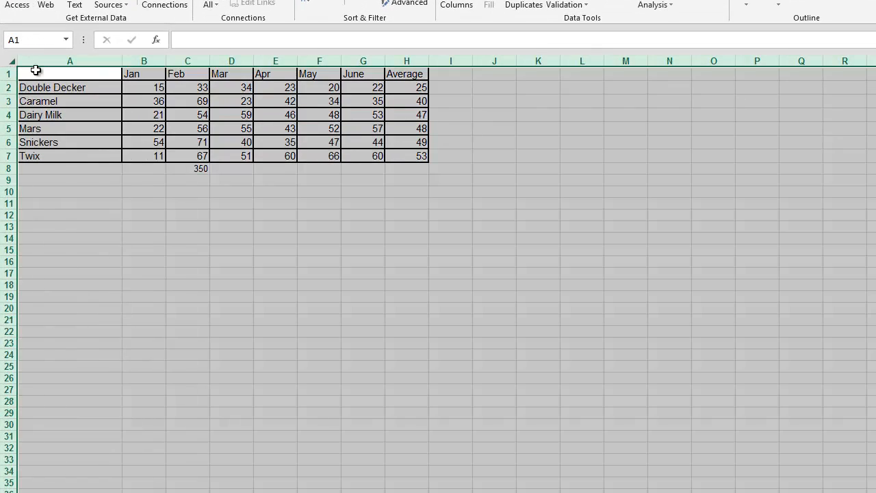
{"action": "left_click", "coordinate": [327, 4]}
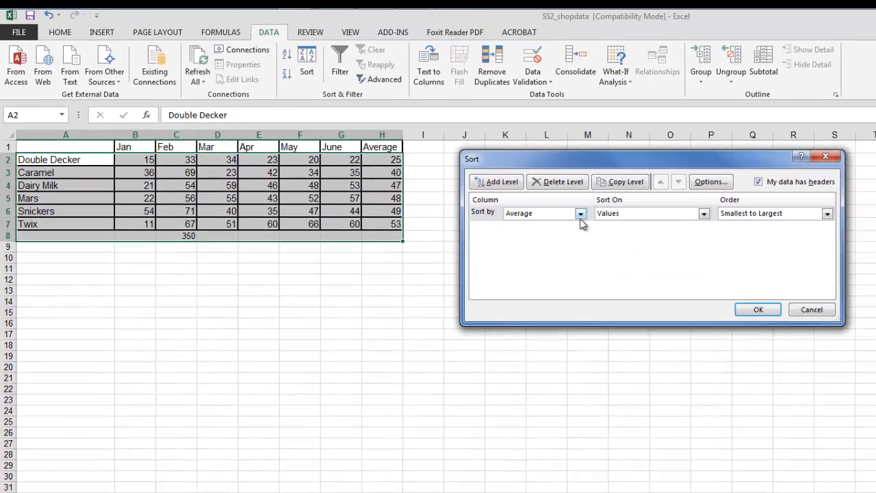
{"action": "left_click", "coordinate": [617, 144]}
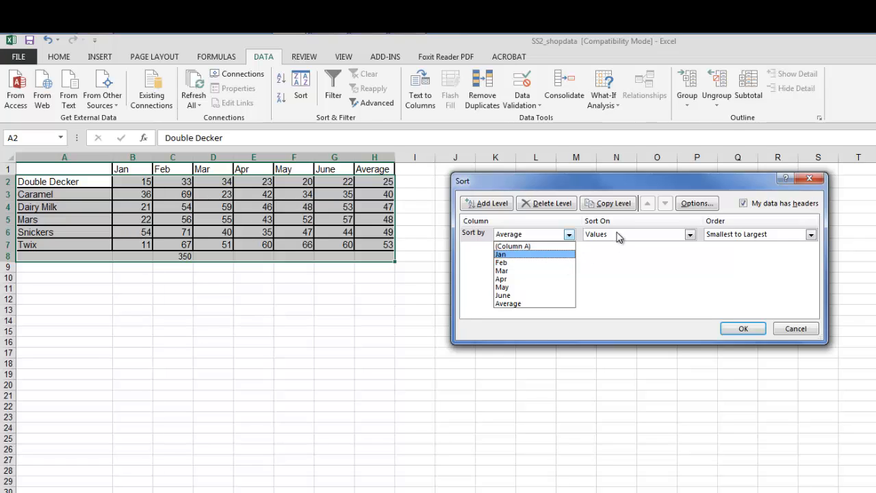
{"action": "key", "text": "Escape"}
{"action": "left_click", "coordinate": [796, 328]}
{"action": "left_click", "coordinate": [374, 342]}
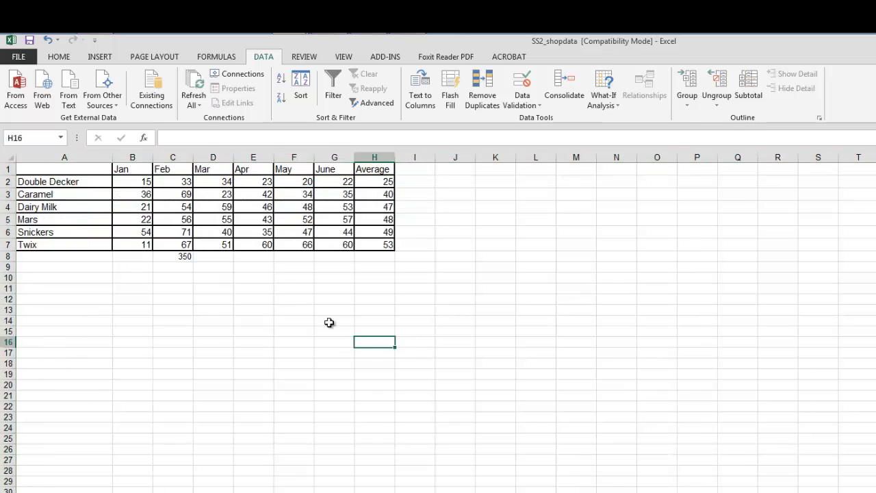
- Sort the Shop2 rows A2:H7 by column A from A to Z, keeping the header row out of the sort
{"action": "left_click_drag", "start_coordinate": [48, 169], "coordinate": [364, 243]}
{"action": "left_click", "coordinate": [301, 89]}
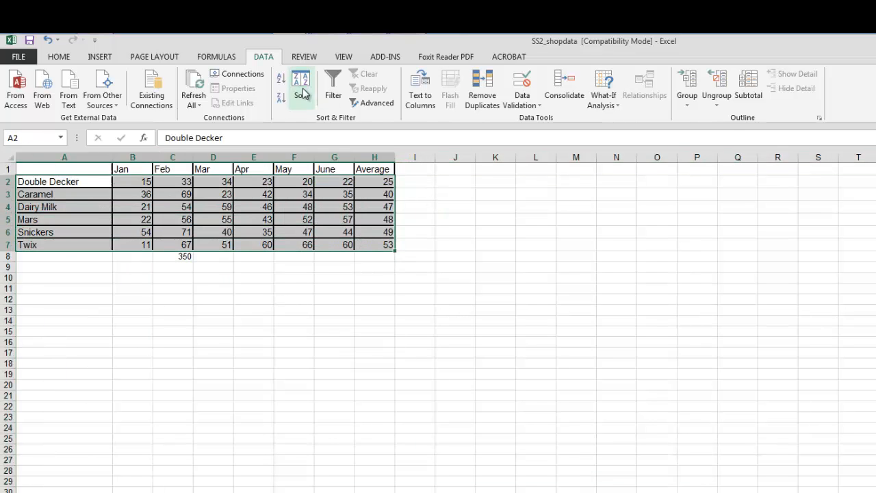
{"action": "left_click", "coordinate": [568, 235]}
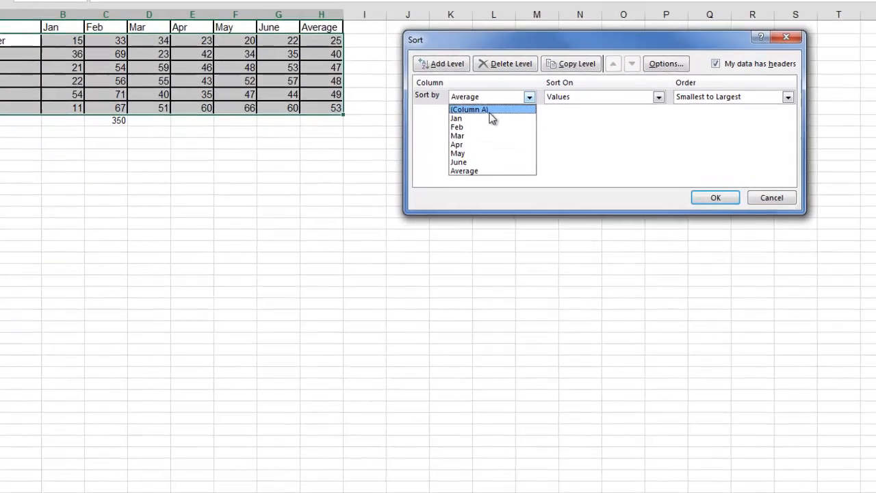
{"action": "left_click", "coordinate": [490, 111]}
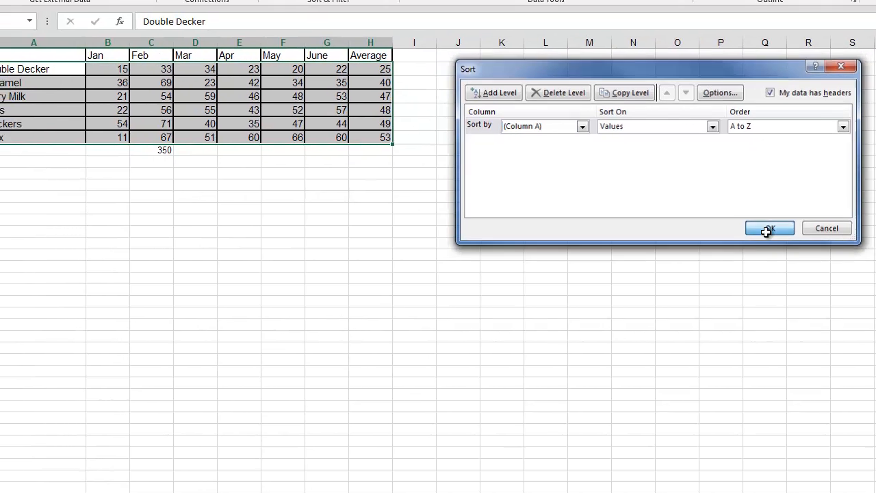
{"action": "left_click", "coordinate": [766, 232]}
{"action": "left_click", "coordinate": [195, 244]}
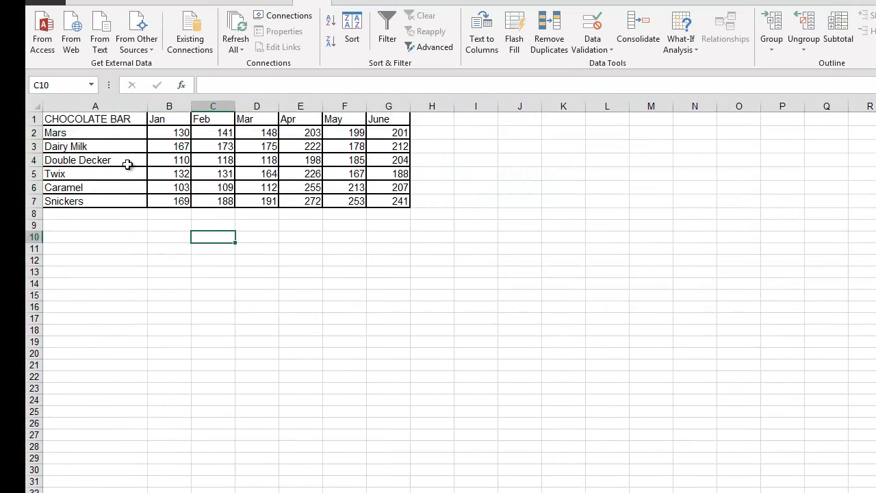
- Sort the Shop3 table A1:G7 by the CHOCOLATE BAR column from A to Z, treating the first row as headers
{"action": "left_click_drag", "start_coordinate": [61, 120], "coordinate": [384, 207]}
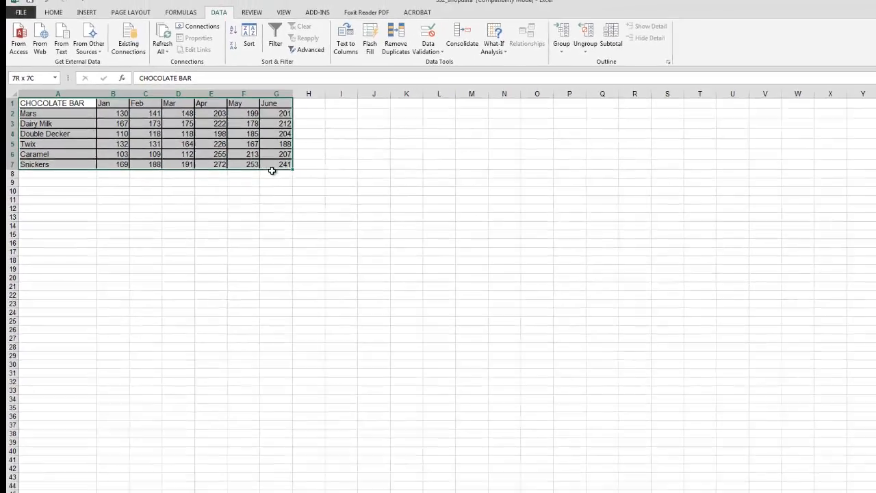
{"action": "left_click_drag", "start_coordinate": [273, 171], "coordinate": [272, 170]}
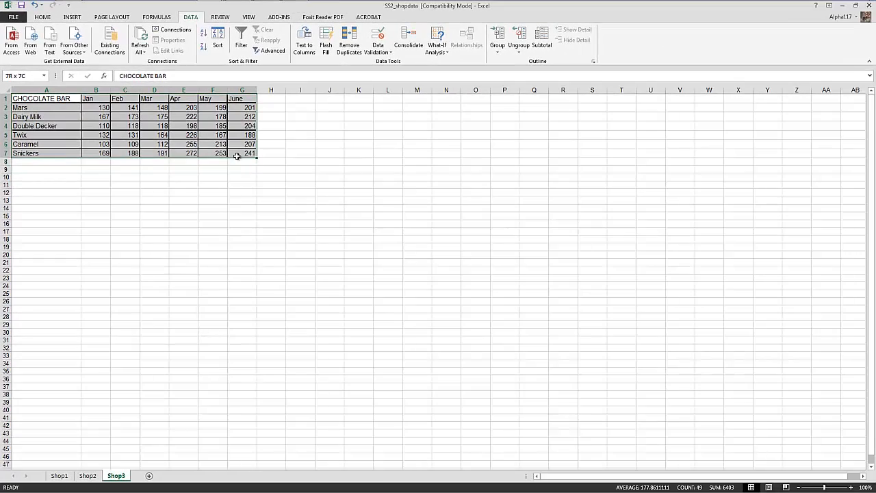
{"action": "left_click", "coordinate": [216, 41]}
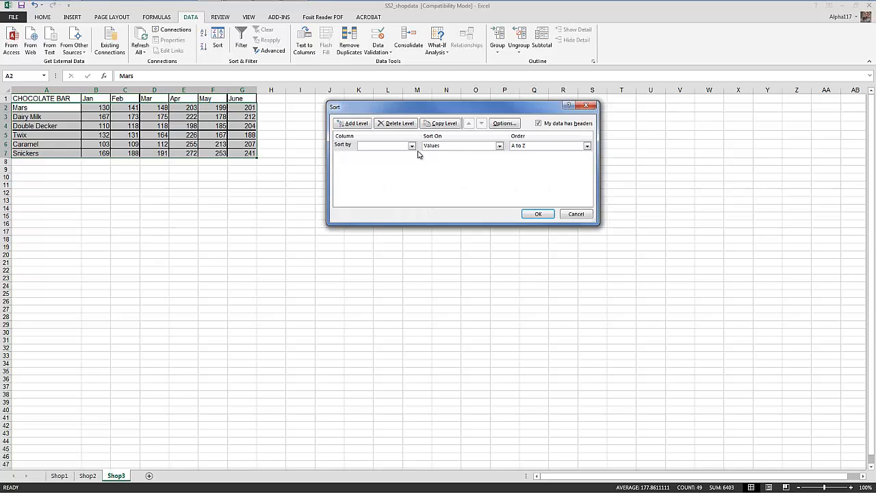
{"action": "left_click", "coordinate": [412, 146]}
{"action": "left_click", "coordinate": [383, 154]}
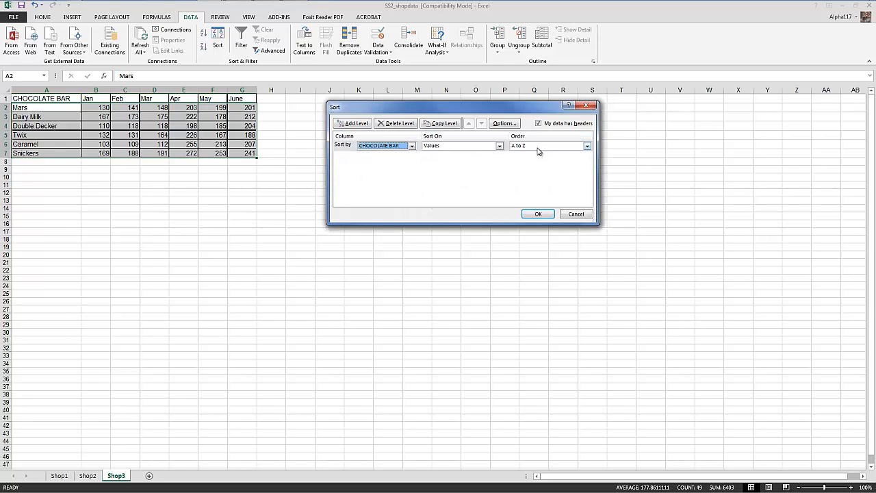
{"action": "left_click", "coordinate": [538, 213]}
{"action": "left_click", "coordinate": [300, 224]}
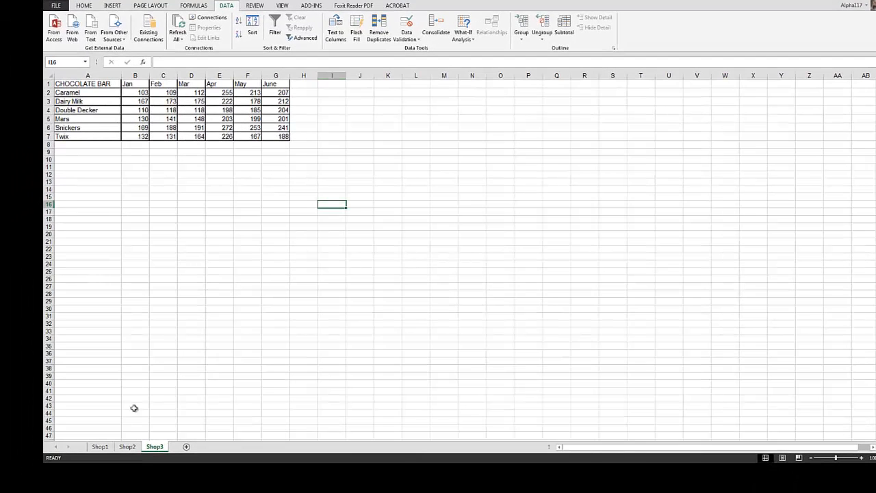
- Compare the order of the chocolate bars across the sorted Shop1, Shop2 and Shop3 sheets
{"action": "left_click", "coordinate": [59, 475]}
{"action": "left_click", "coordinate": [126, 448]}
{"action": "left_click", "coordinate": [156, 448]}
{"action": "left_click", "coordinate": [128, 449]}
{"action": "left_click", "coordinate": [100, 447]}
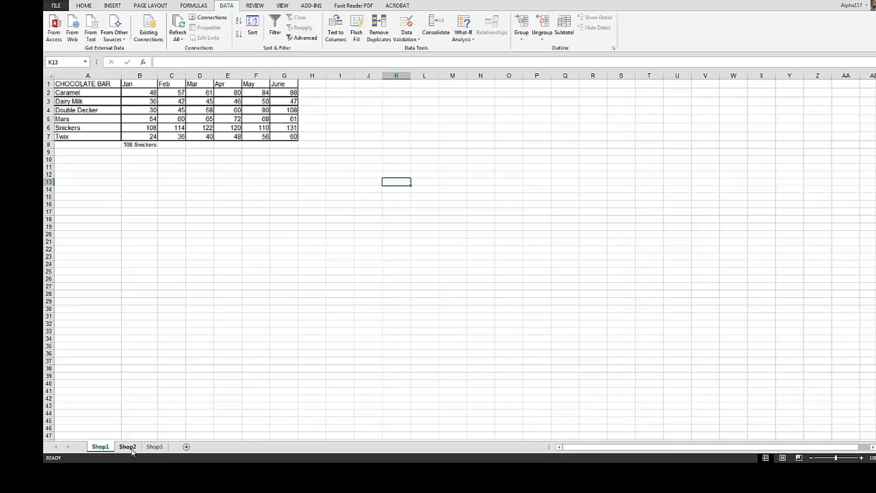
{"action": "left_click", "coordinate": [128, 448]}
{"action": "left_click", "coordinate": [154, 448]}
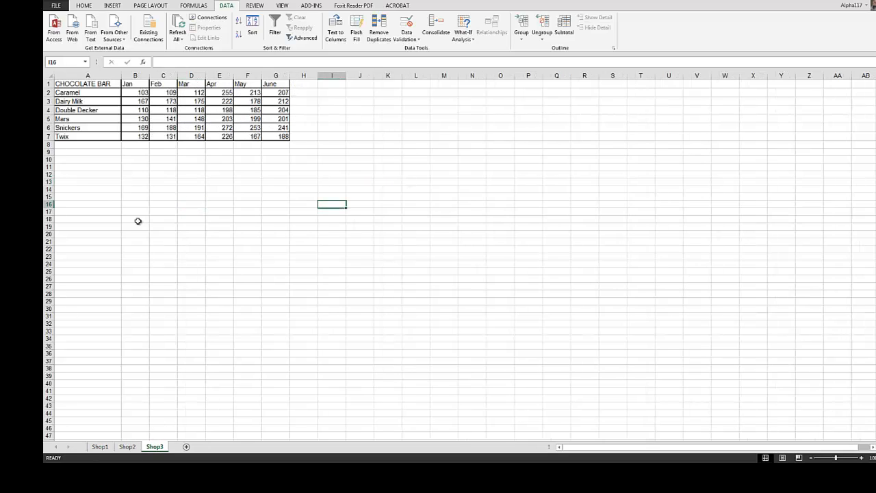
- Copy the CHOCOLATE BAR heading from A1 on Shop3 into the empty cell A1 on Shop2
{"action": "left_click", "coordinate": [109, 83]}
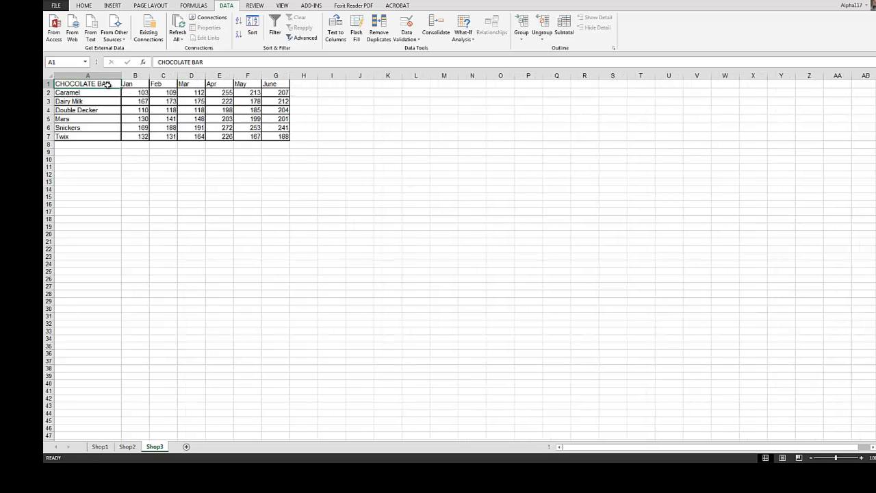
{"action": "key", "text": "ctrl+c"}
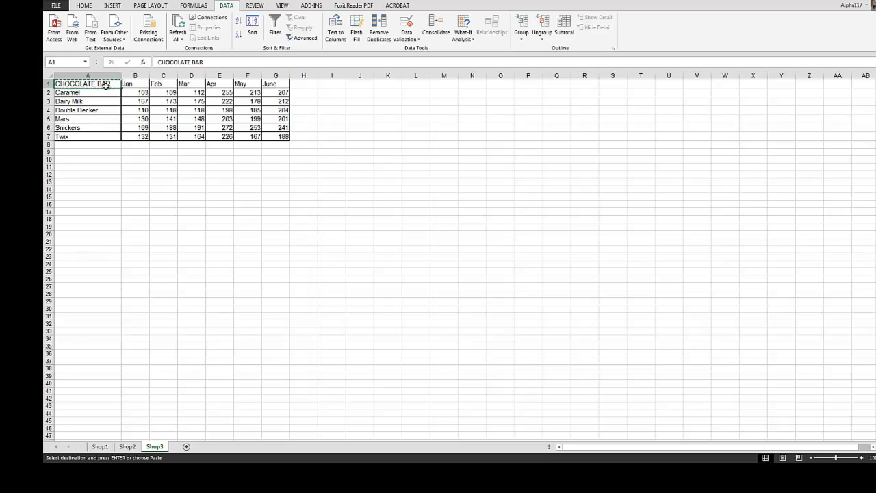
{"action": "left_click", "coordinate": [128, 447]}
{"action": "left_click", "coordinate": [103, 86]}
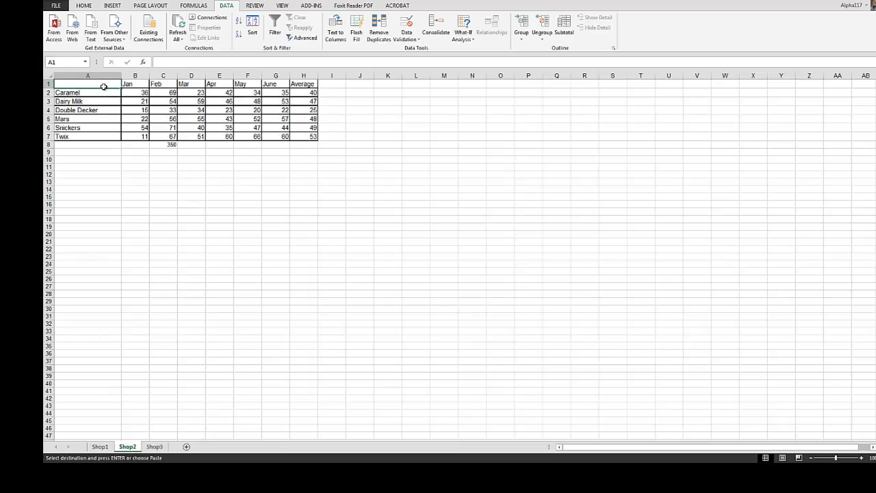
{"action": "key", "text": "ctrl+v"}
{"action": "left_click", "coordinate": [164, 212]}
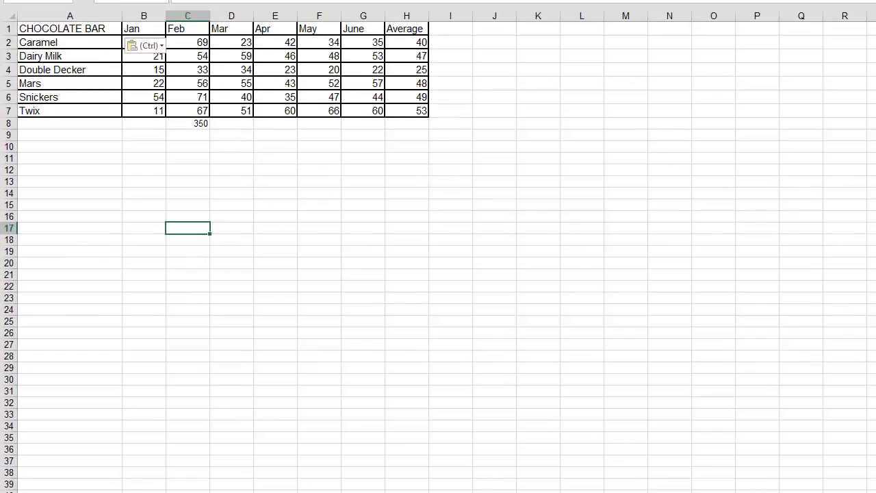
- Total the Mars sales for all months across the three shops in I9 on Shop3 with =SUM('Shop1:Shop3'!B5:G5)
{"action": "left_click", "coordinate": [116, 475]}
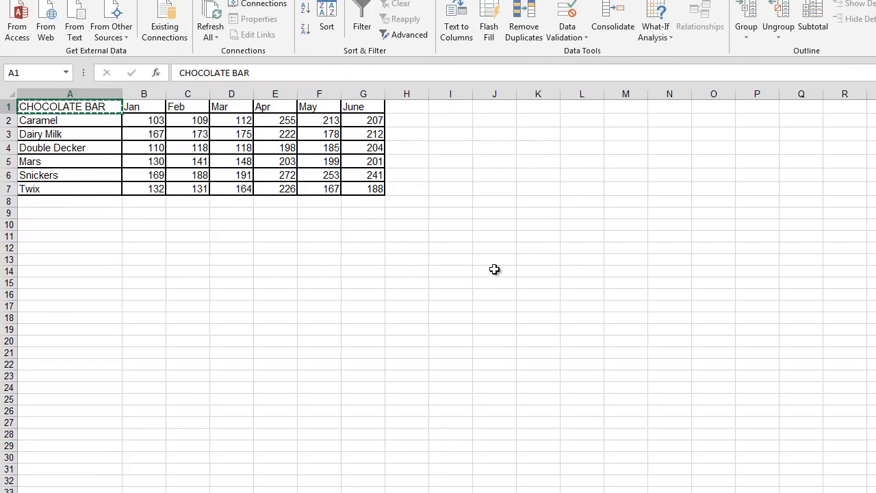
{"action": "left_click", "coordinate": [435, 212]}
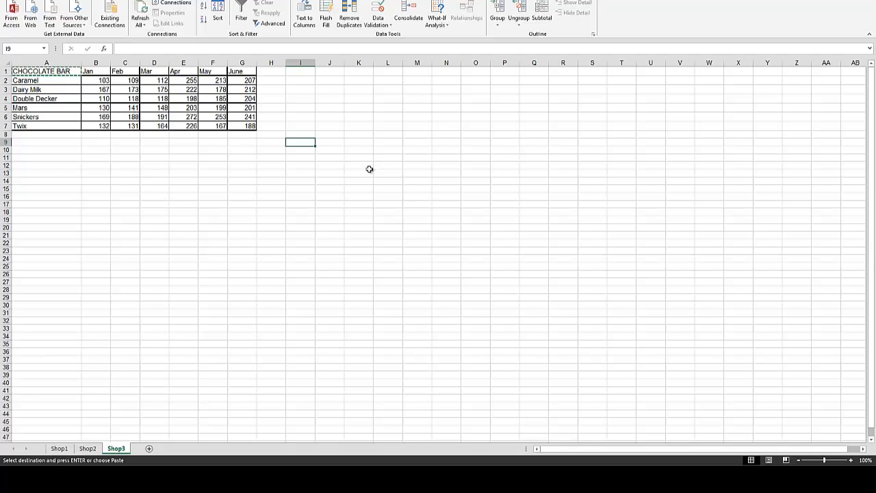
{"action": "type", "text": "="}
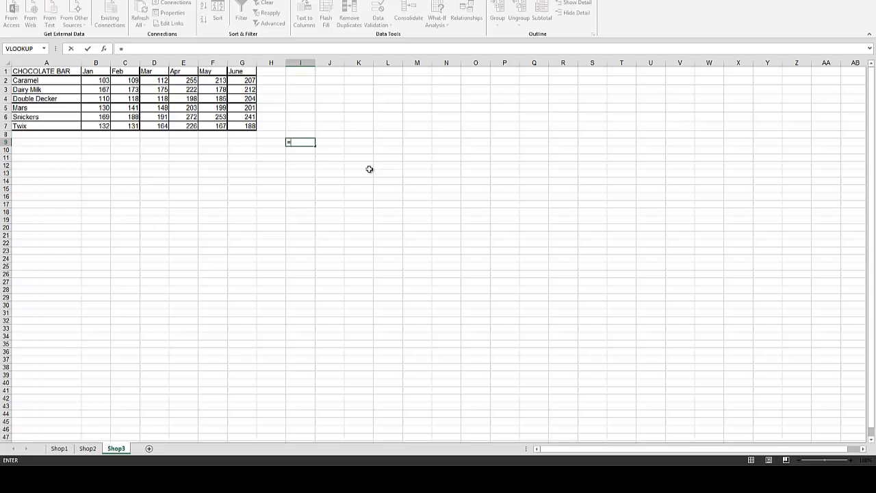
{"action": "type", "text": "sum"}
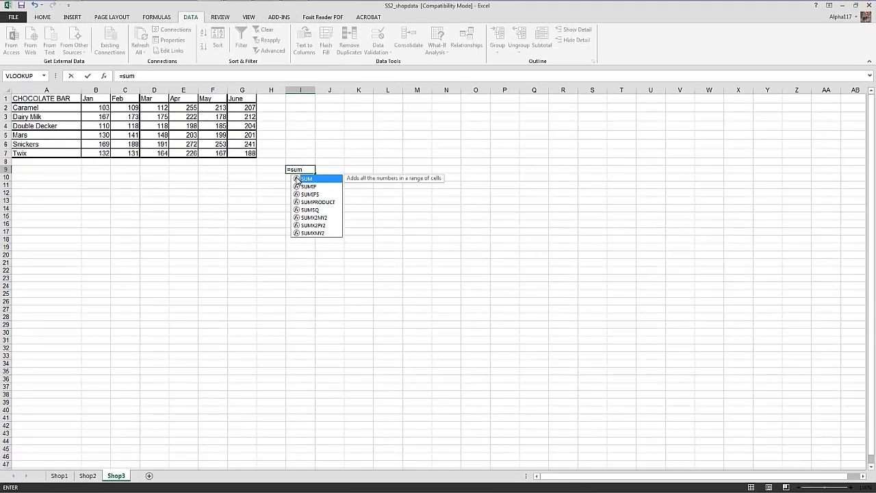
{"action": "double_click", "coordinate": [298, 179]}
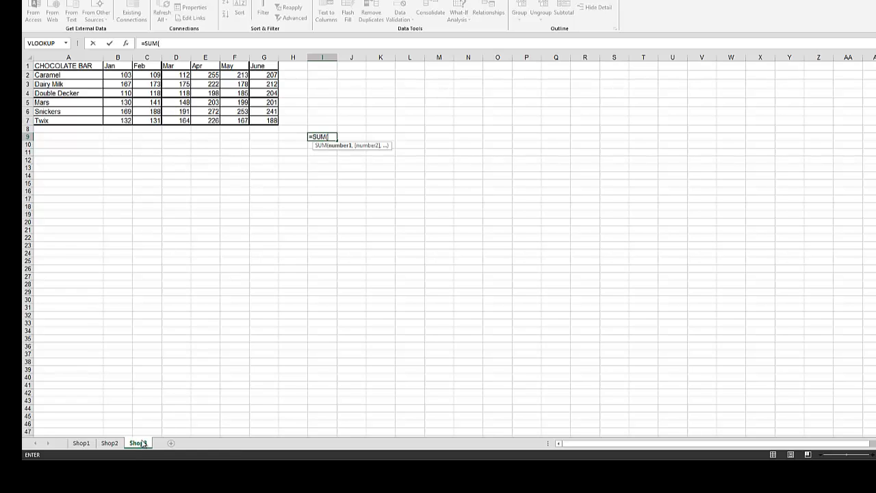
{"action": "left_click", "coordinate": [80, 443], "text": "shift"}
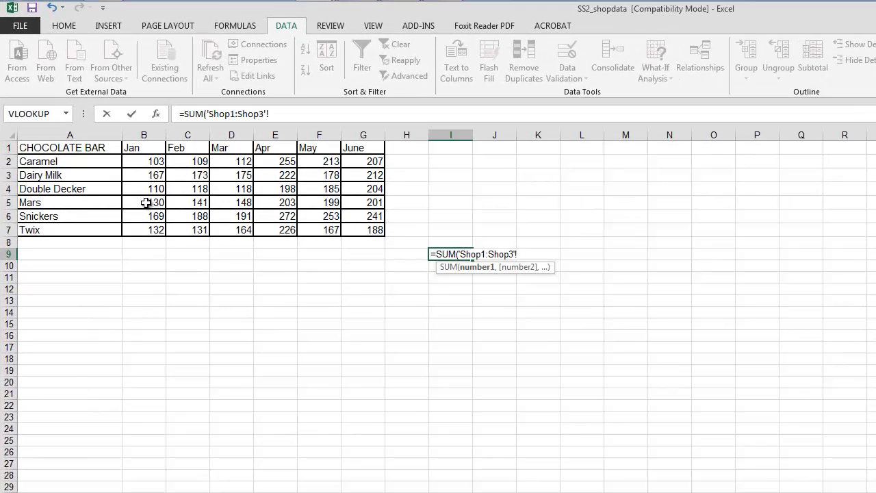
{"action": "left_click_drag", "start_coordinate": [130, 121], "coordinate": [175, 122]}
{"action": "left_click_drag", "start_coordinate": [219, 204], "coordinate": [356, 204]}
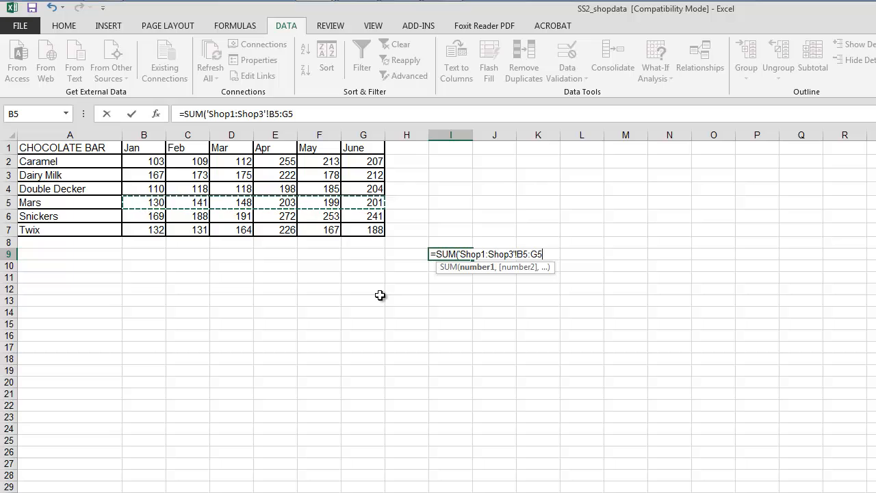
{"action": "key", "text": "Return"}
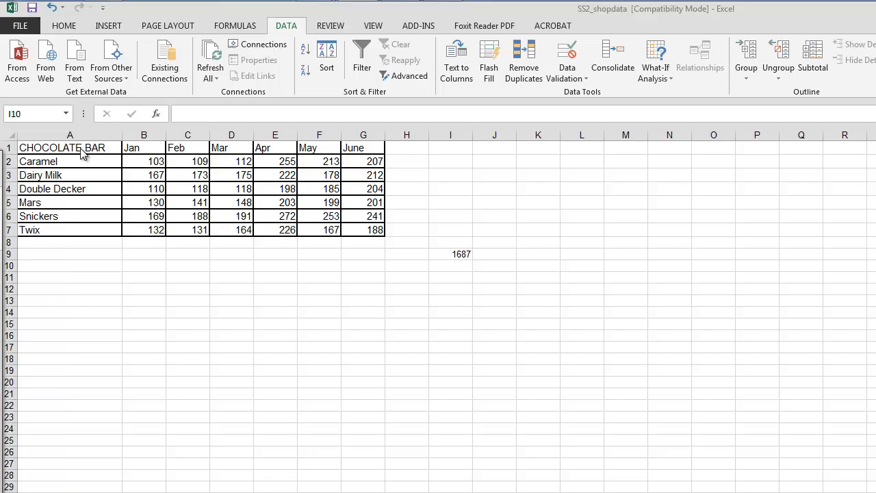
- Make the header row A1:G1 on Shop3 bold
{"action": "left_click_drag", "start_coordinate": [80, 148], "coordinate": [363, 147]}
{"action": "left_click", "coordinate": [72, 27]}
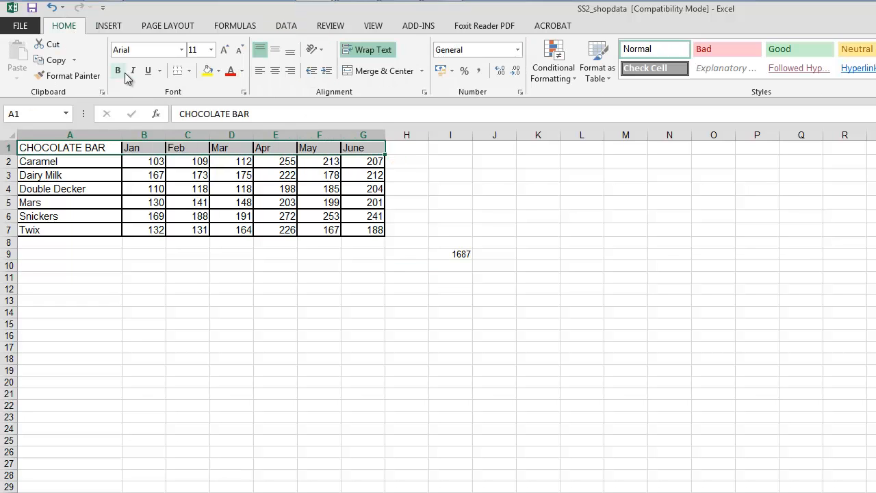
{"action": "left_click", "coordinate": [120, 71]}
{"action": "left_click", "coordinate": [119, 299]}
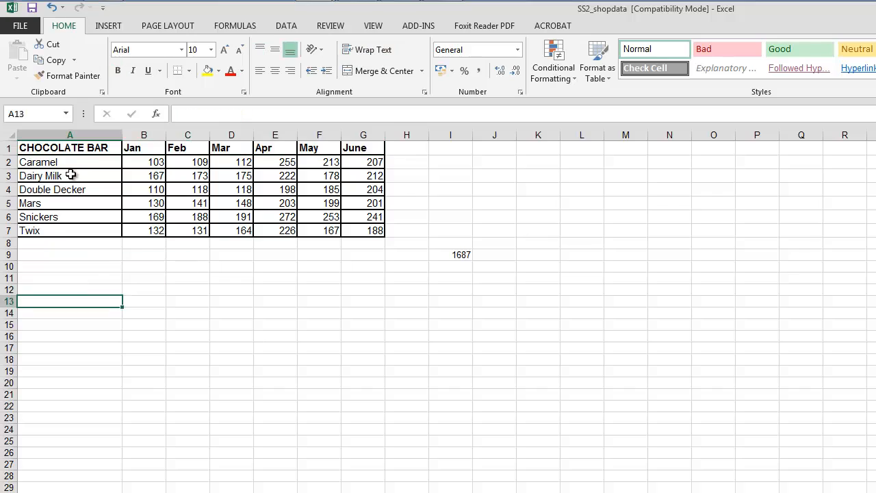
- Change the font colour of the chocolate bar names in A2:A7 on Shop3 to the standard red
{"action": "left_click_drag", "start_coordinate": [70, 163], "coordinate": [78, 230]}
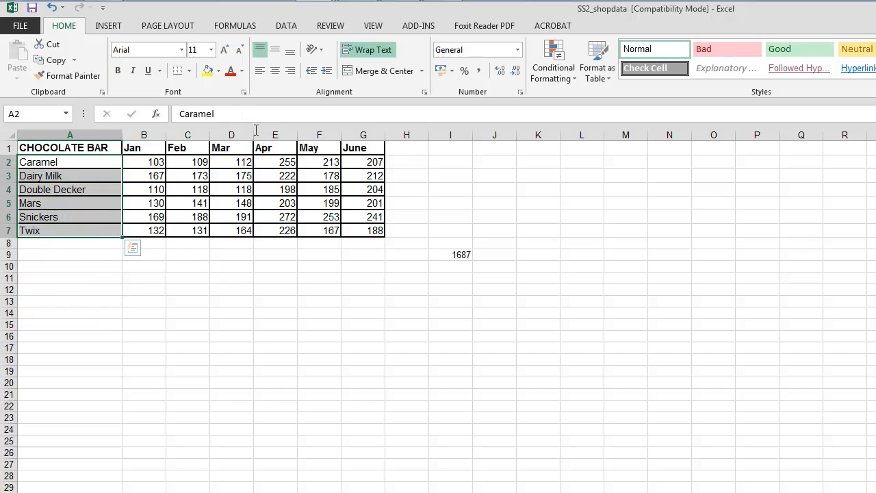
{"action": "left_click", "coordinate": [240, 71]}
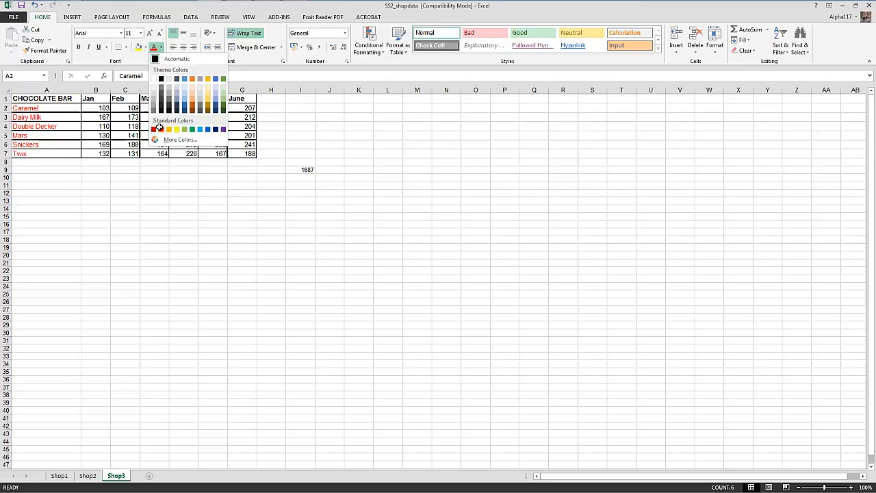
{"action": "left_click", "coordinate": [159, 128]}
{"action": "left_click", "coordinate": [184, 224]}
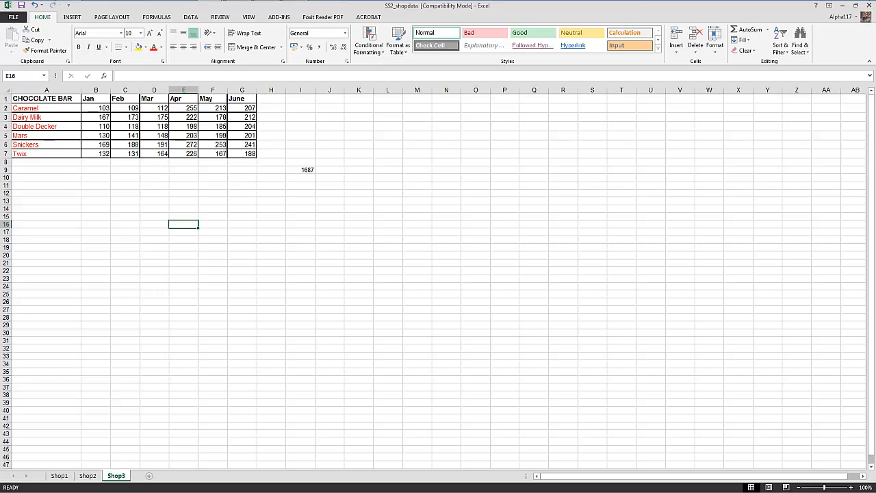
- Narrow the Feb and Apr columns on Shop3 until their figures no longer fit, and autofit both columns to their contents
{"action": "scroll", "coordinate": [438, 280], "scroll_direction": "down", "scroll_amount": 5}
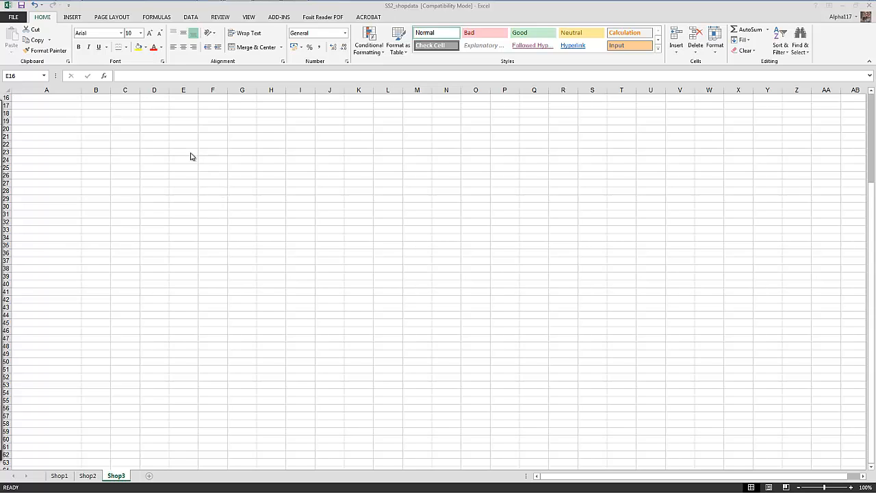
{"action": "scroll", "coordinate": [261, 237], "scroll_direction": "up", "scroll_amount": 5}
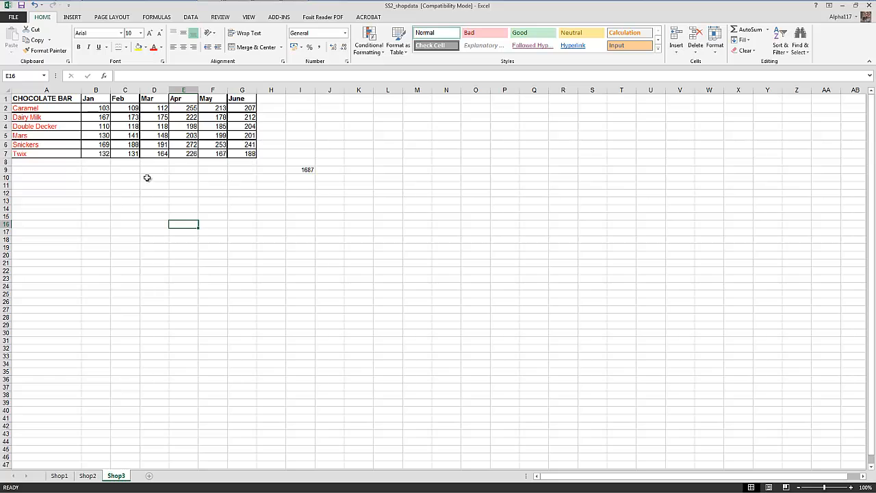
{"action": "left_click_drag", "start_coordinate": [140, 95], "coordinate": [116, 94]}
{"action": "left_click_drag", "start_coordinate": [177, 91], "coordinate": [158, 91]}
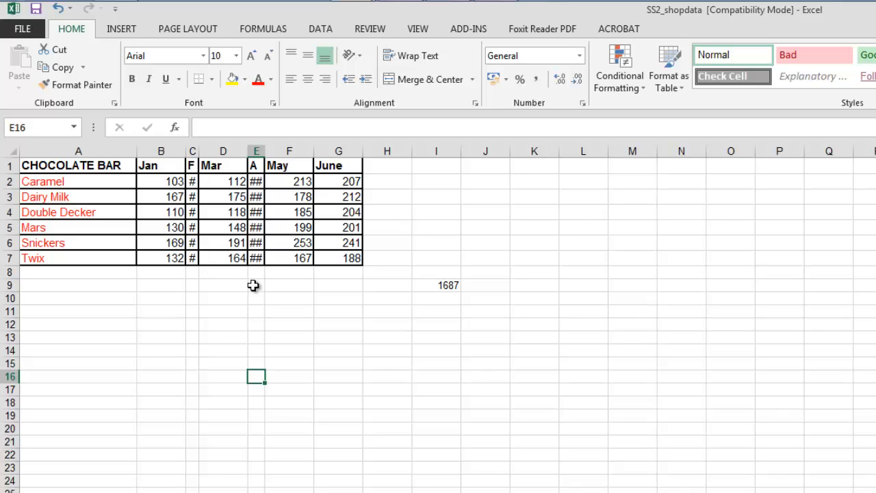
{"action": "double_click", "coordinate": [264, 147]}
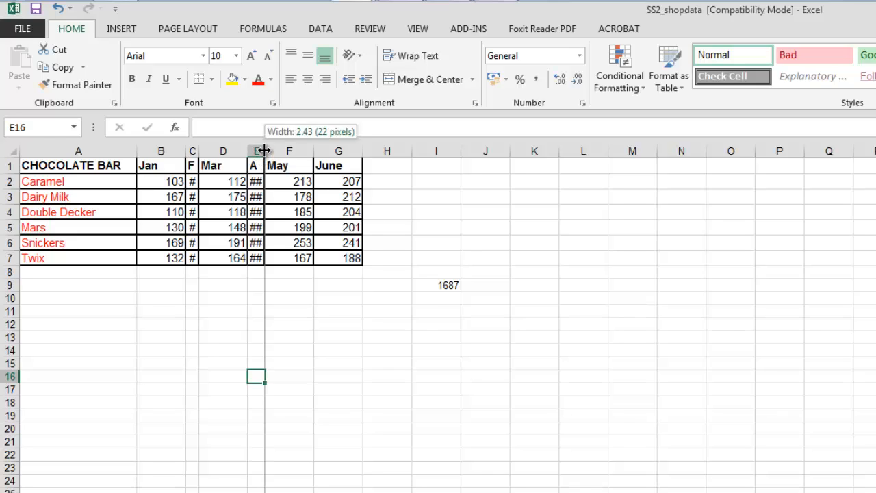
{"action": "double_click", "coordinate": [198, 154]}
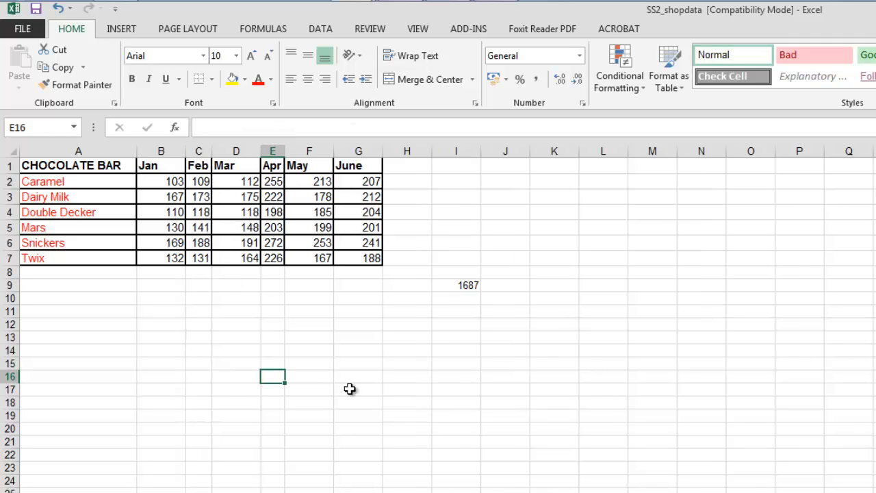